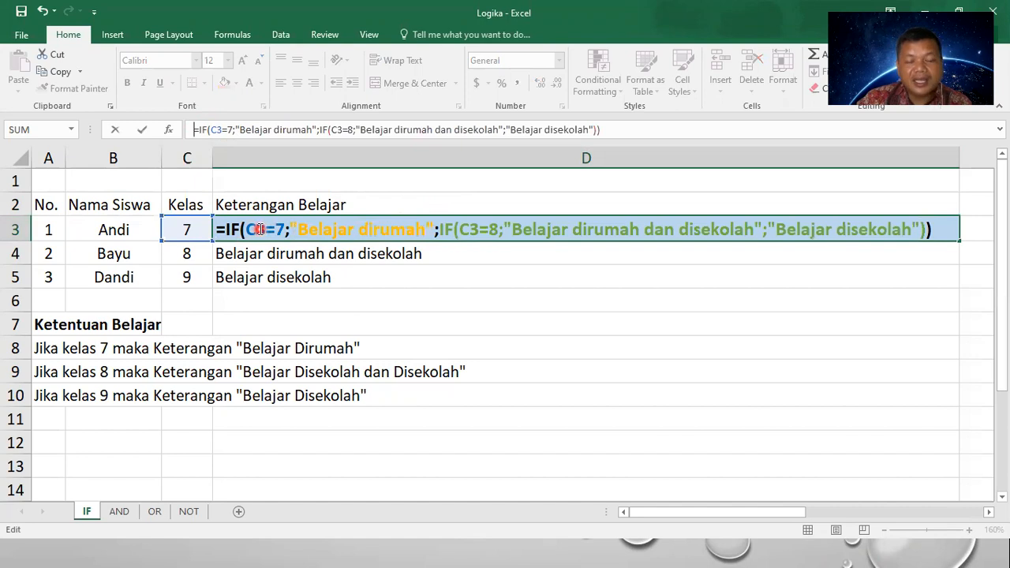
left_click_drag(295, 230, 435, 237)
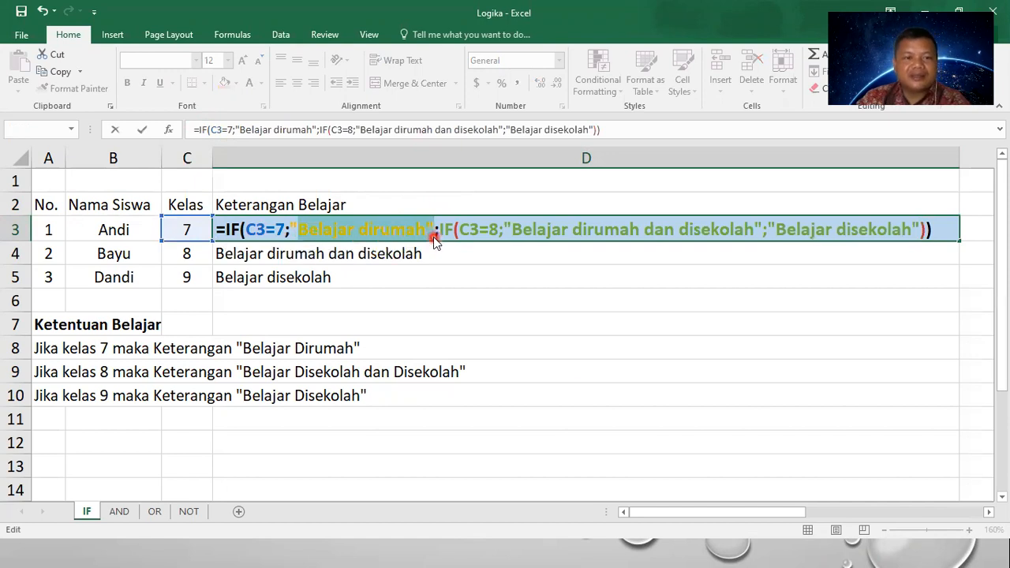
key("F9")
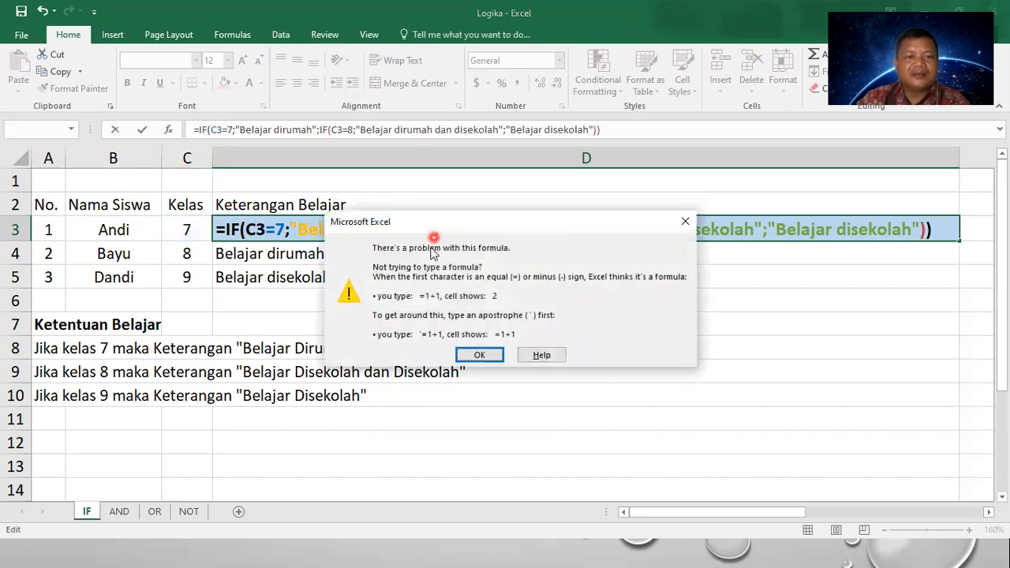
left_click(478, 357)
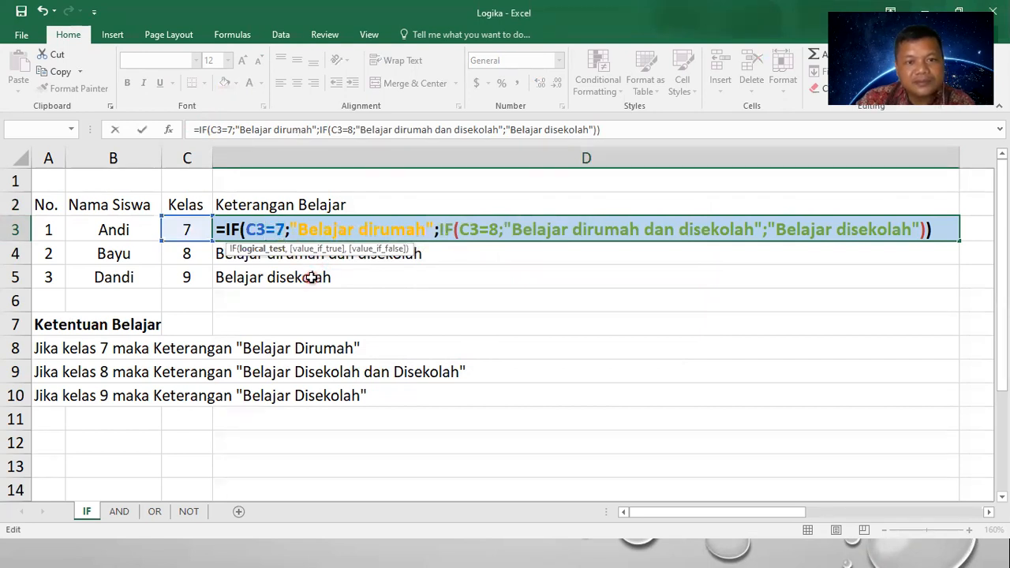
Replace the semicolon argument separators in cell D3's nested IF formula with commas and commit the formula
left_click(290, 229)
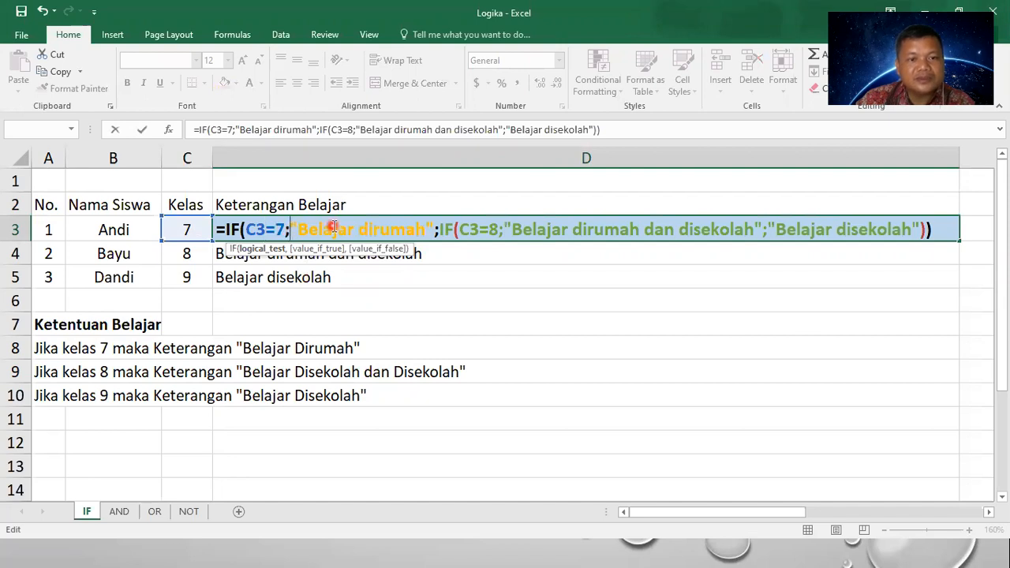
left_click(436, 230)
key("BackSpace")
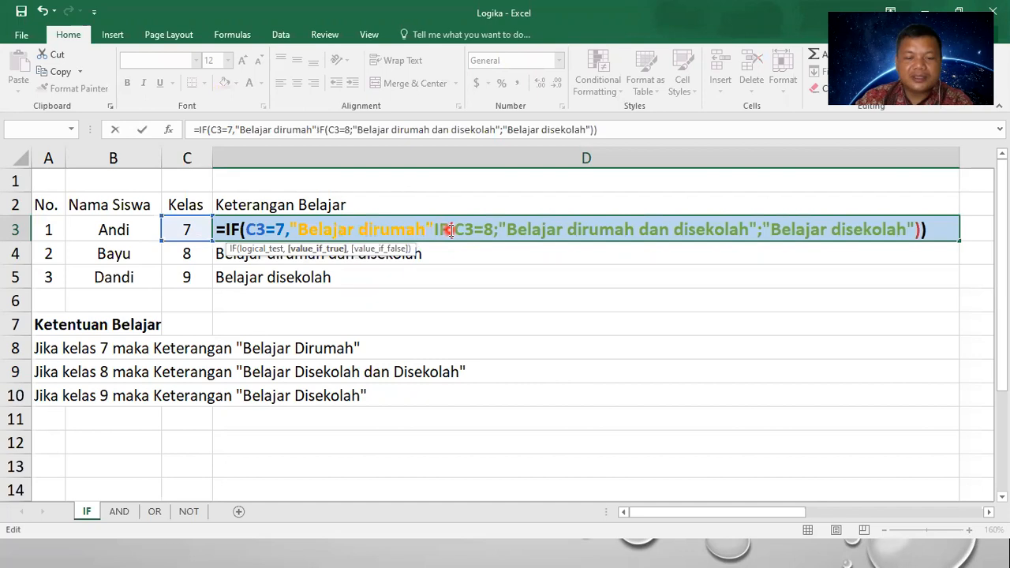
type(",")
left_click(766, 231)
key("BackSpace")
type(",")
left_click(509, 229)
key("BackSpace")
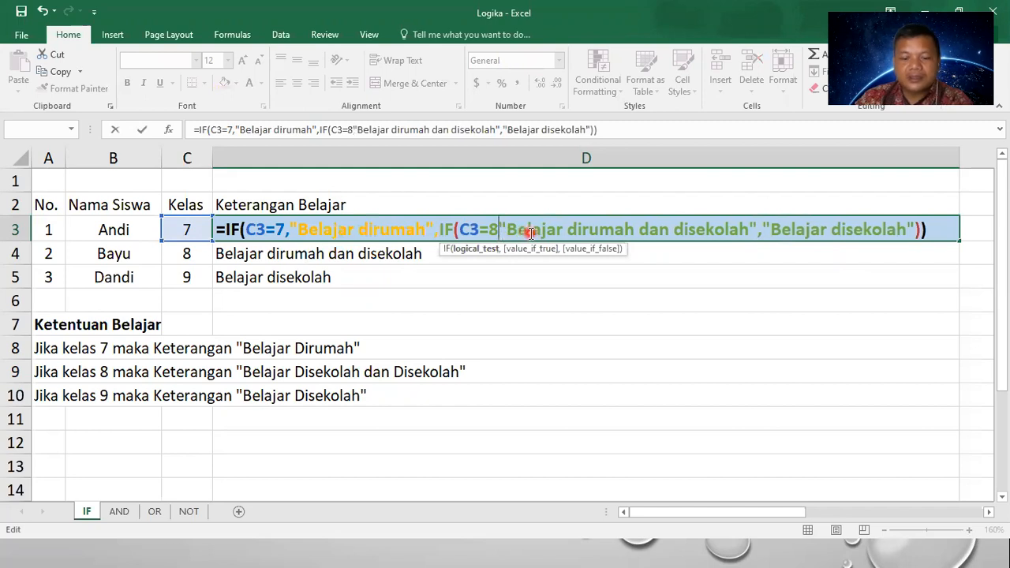
type(",")
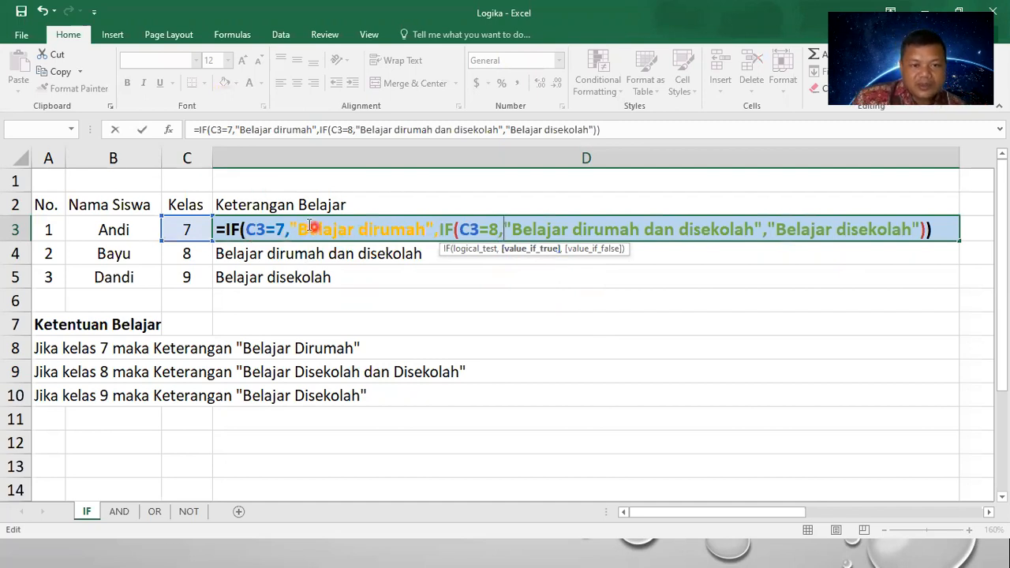
left_click_drag(293, 224, 426, 228)
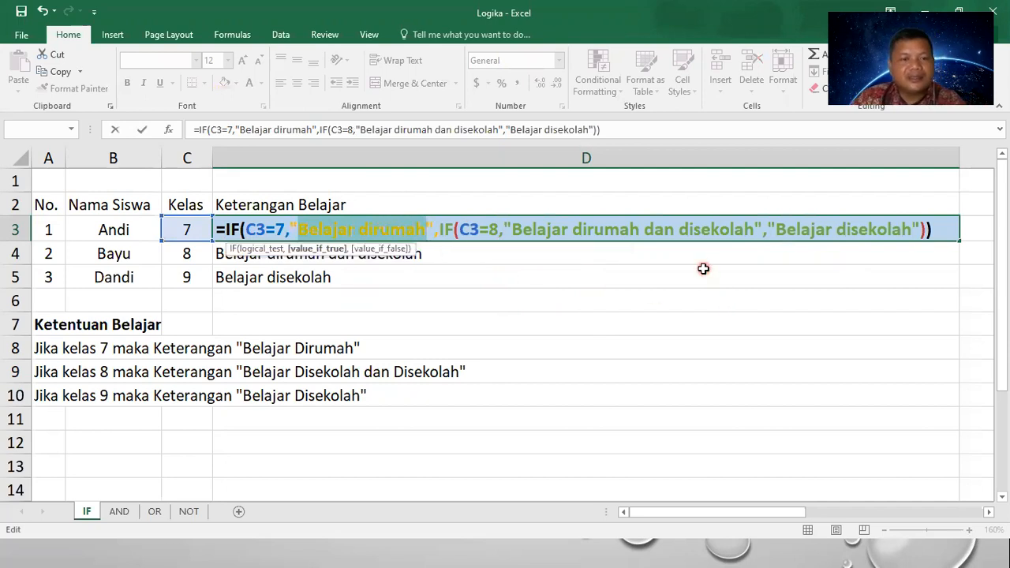
key("Return")
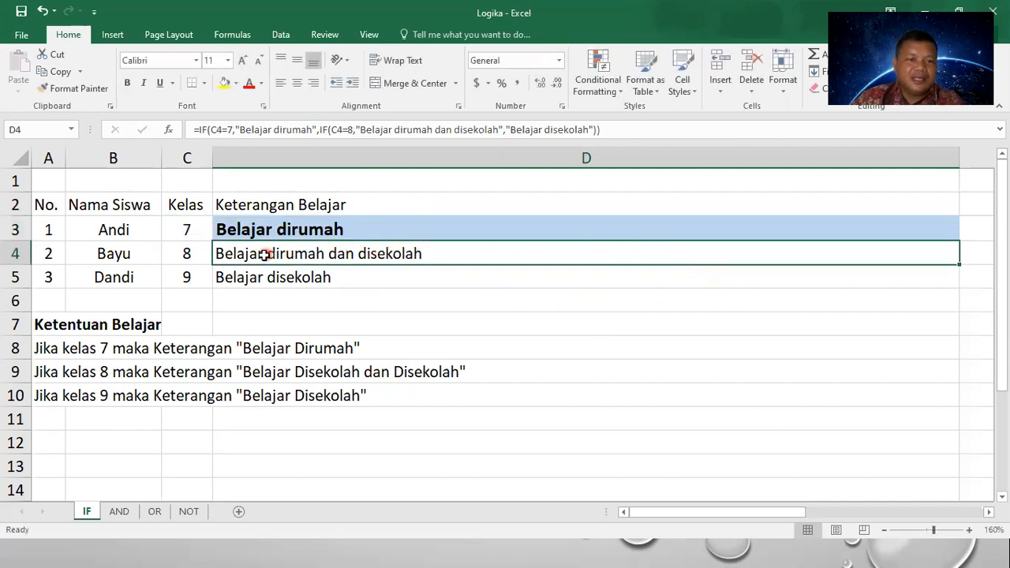
Examine the class in C4, the matching class 8 rule, and each argument of the nested IF formula in D4
left_click(185, 252)
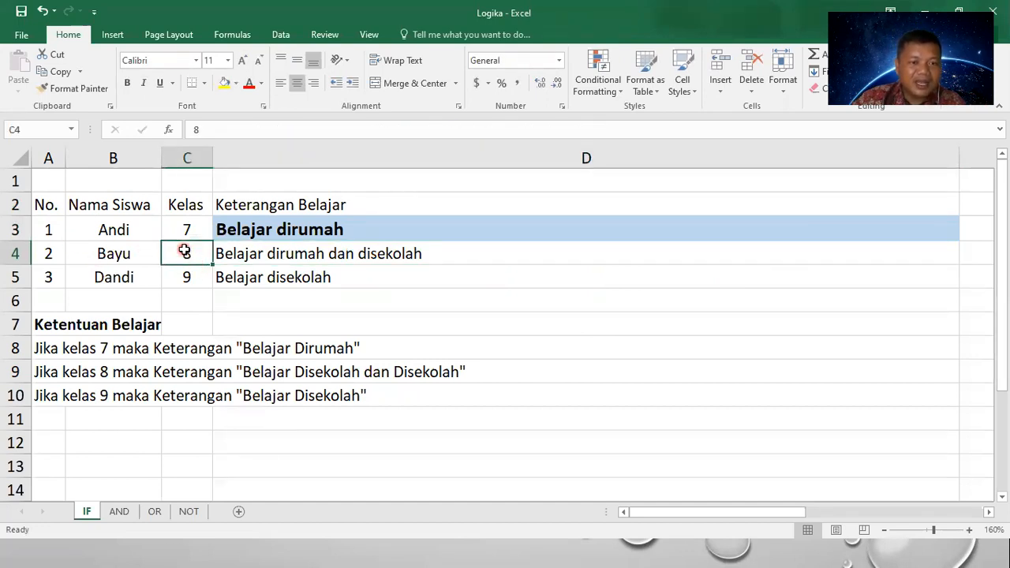
left_click(122, 373)
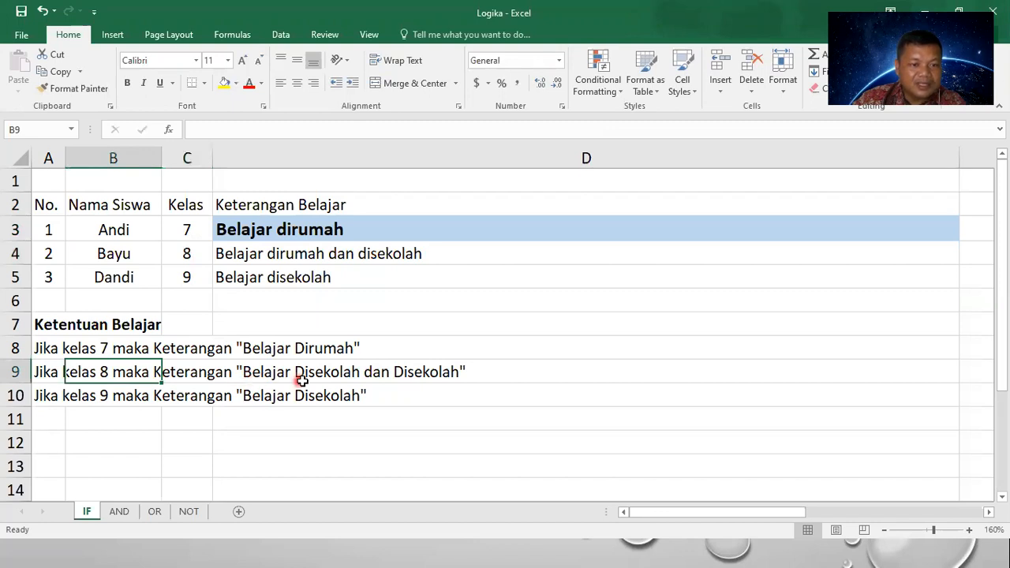
left_click(257, 258)
double_click(258, 257)
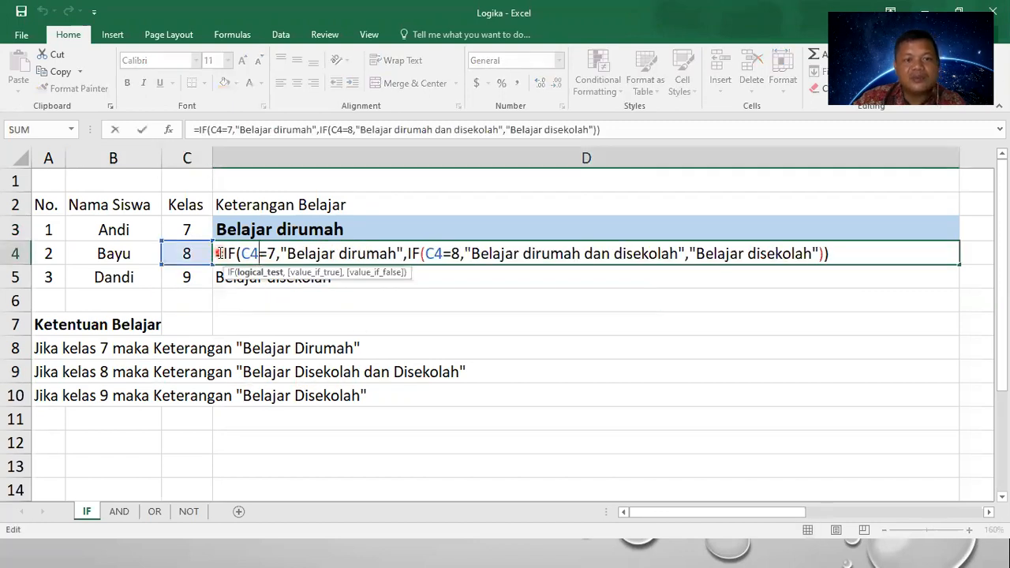
left_click(220, 253)
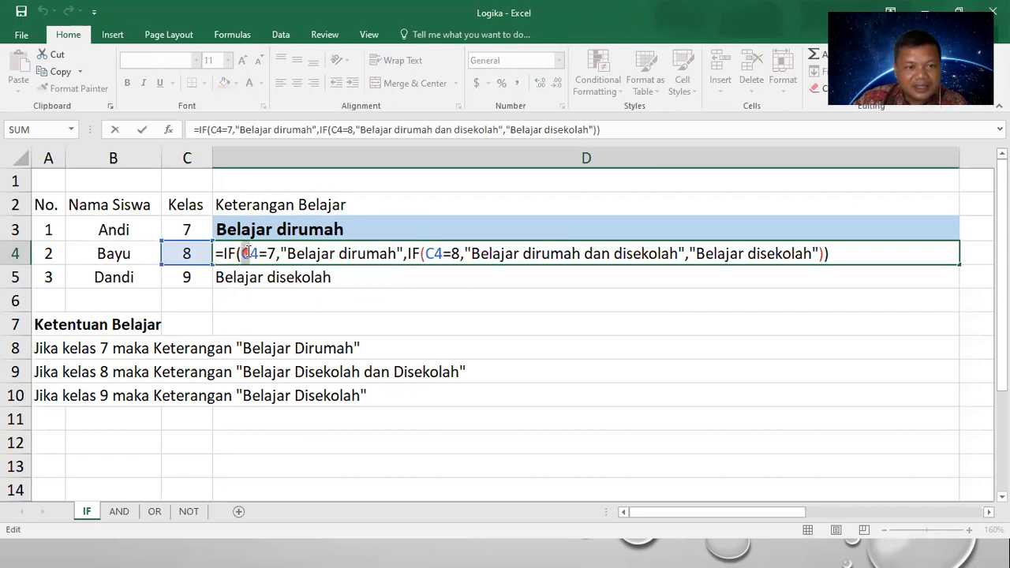
left_click_drag(253, 253, 252, 254)
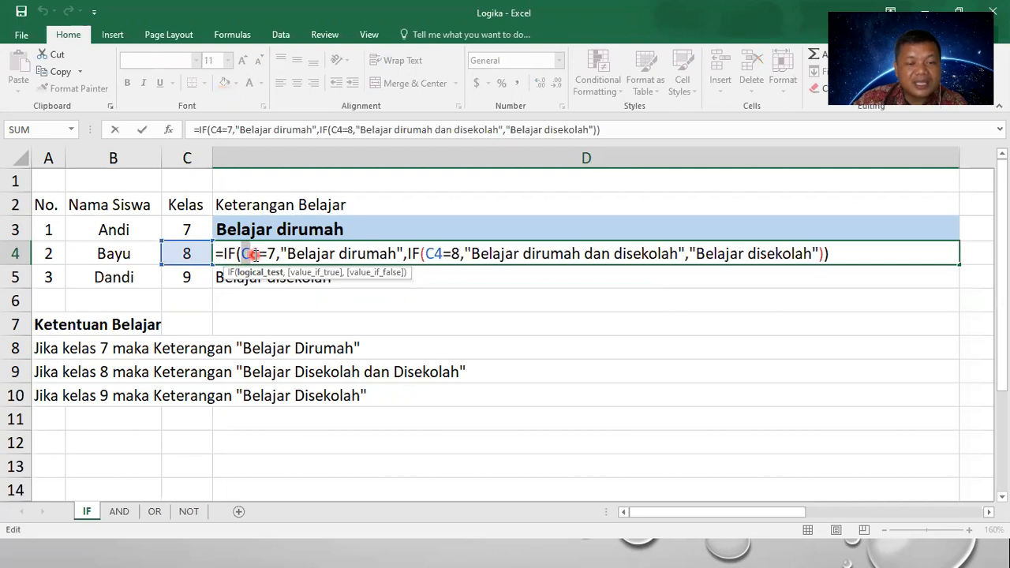
left_click_drag(281, 253, 421, 254)
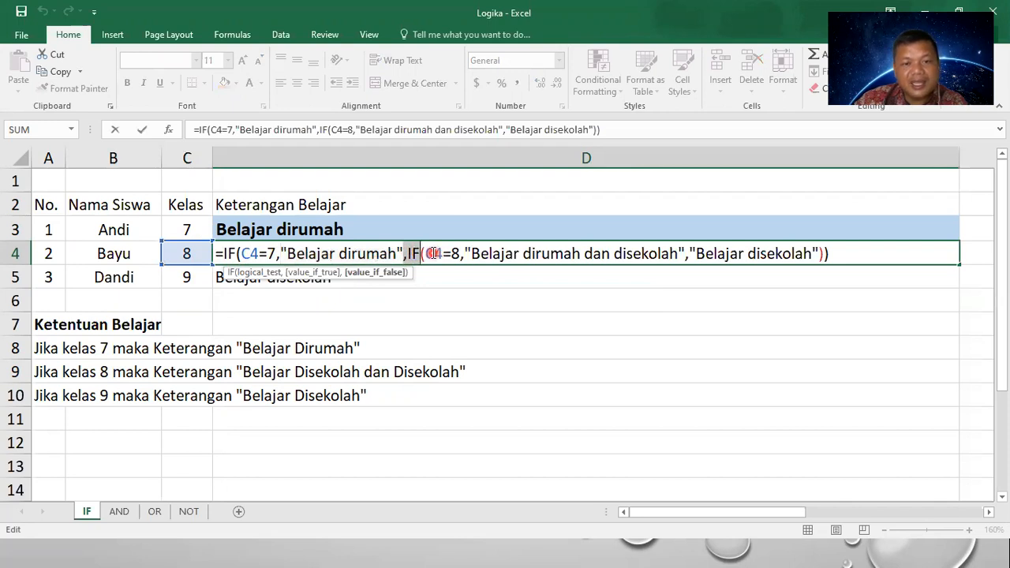
left_click(433, 253)
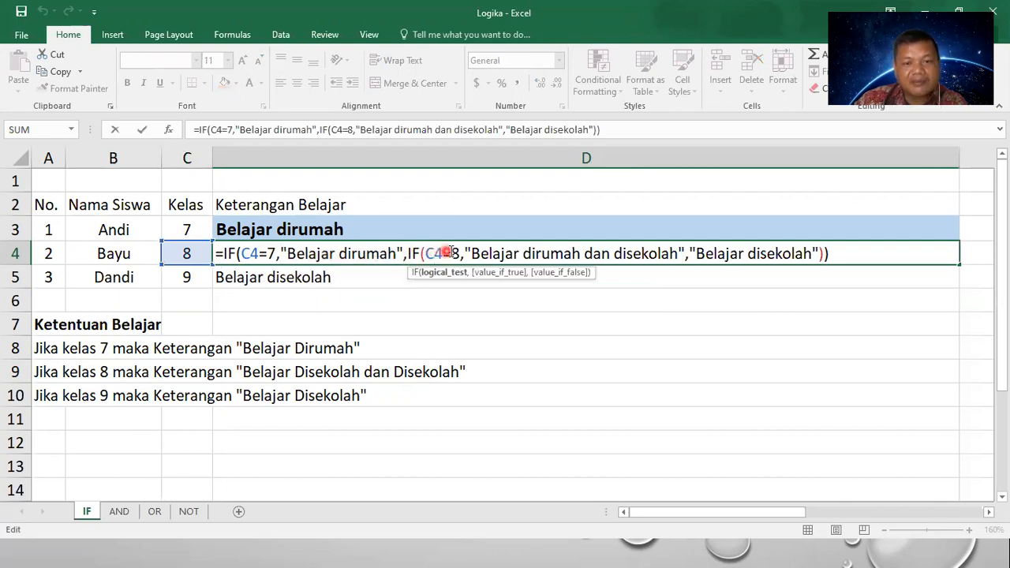
left_click_drag(471, 253, 678, 253)
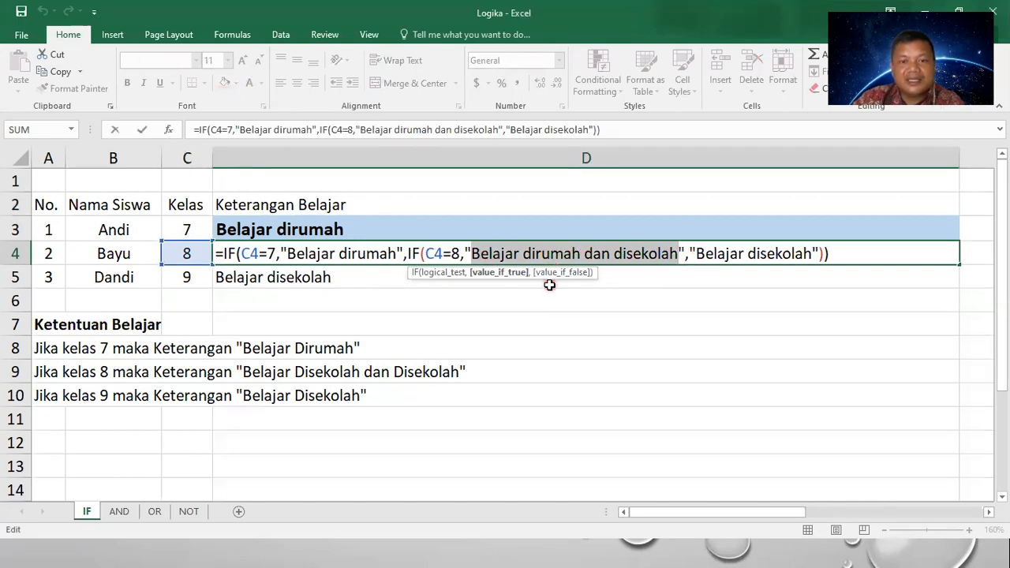
key("Return")
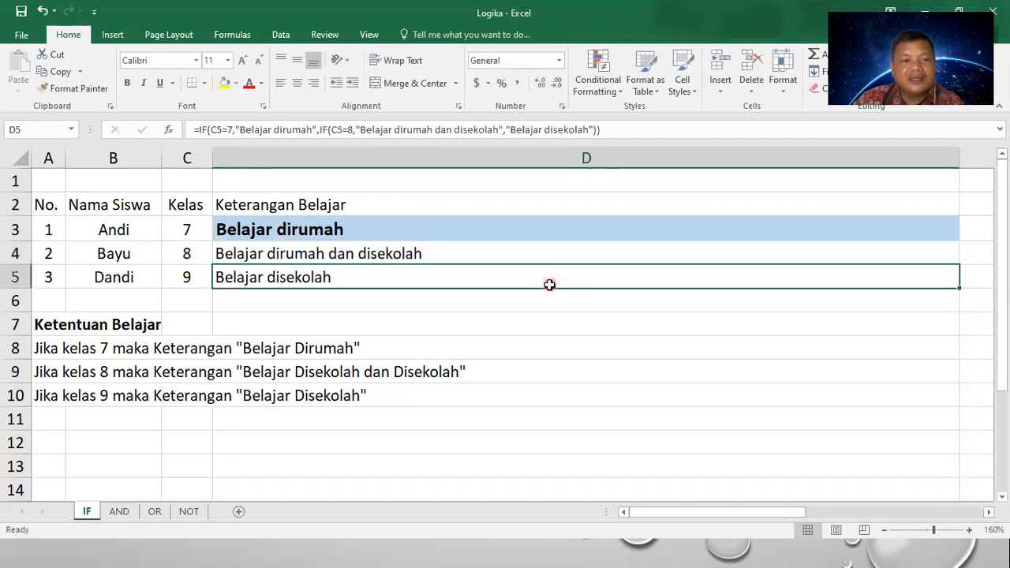
Examine the logical tests and the nested IF used as the false argument of the formula in D5
double_click(335, 275)
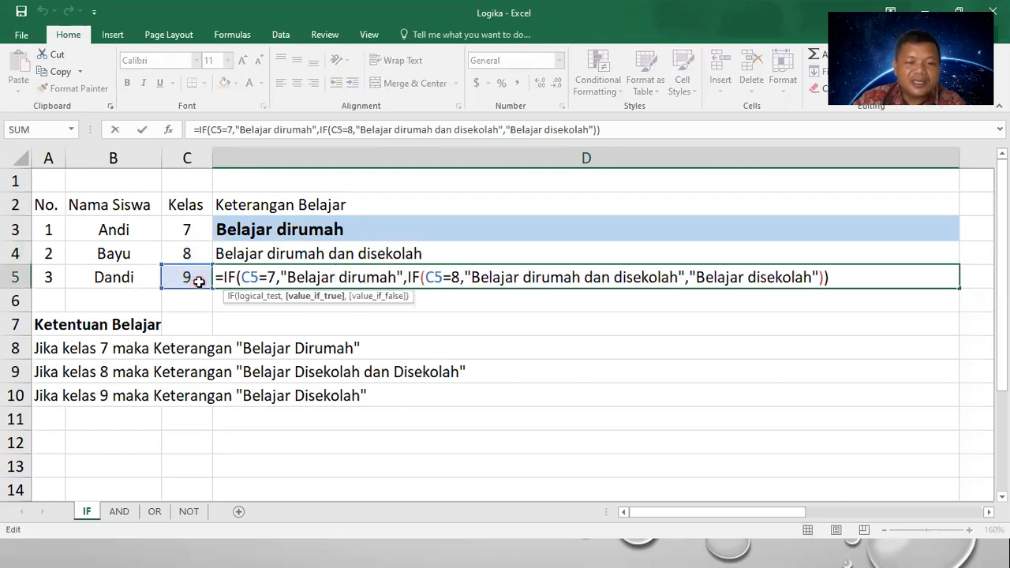
left_click_drag(242, 277, 258, 276)
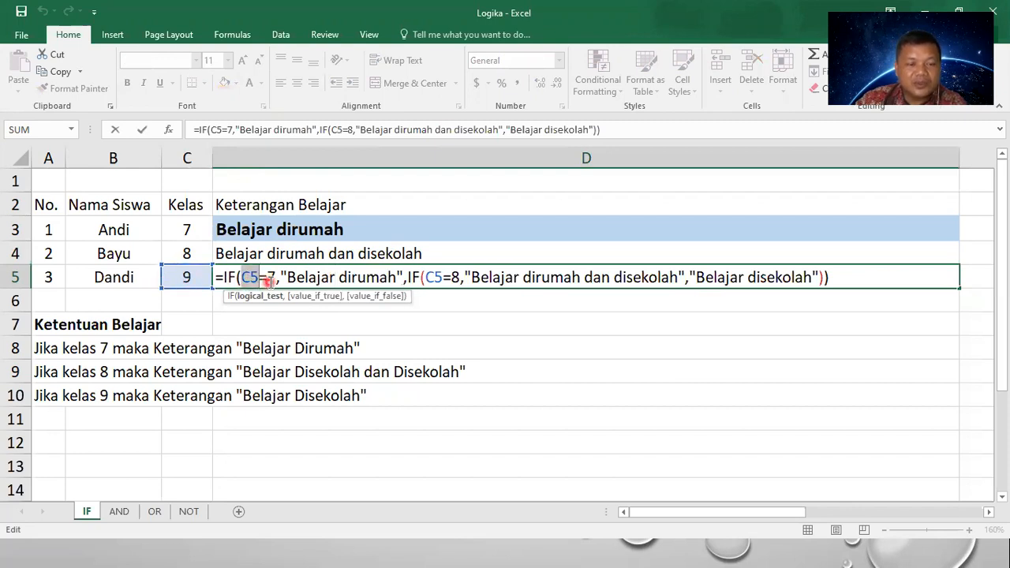
left_click_drag(426, 277, 439, 277)
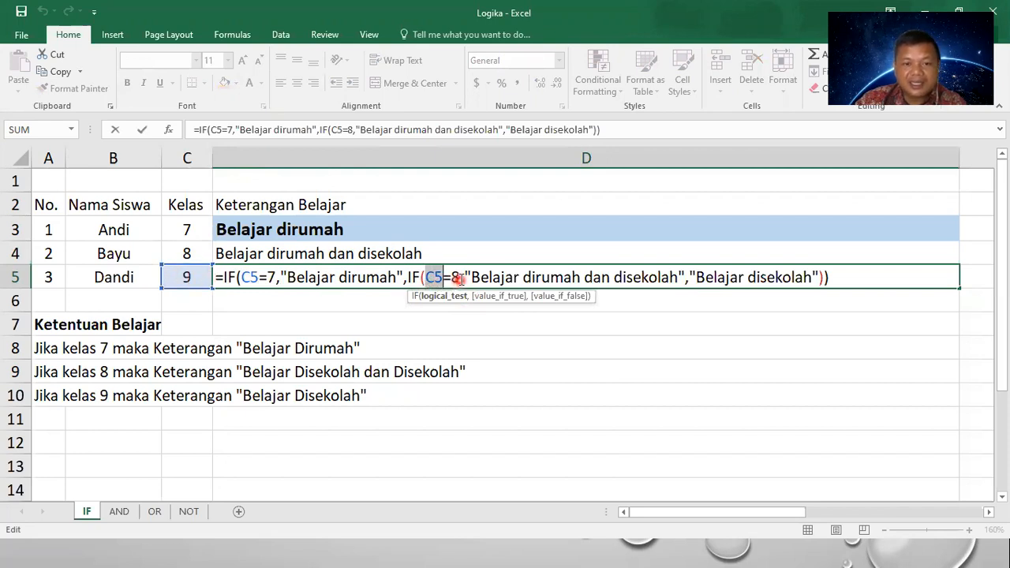
left_click_drag(289, 274, 404, 276)
left_click_drag(243, 275, 811, 277)
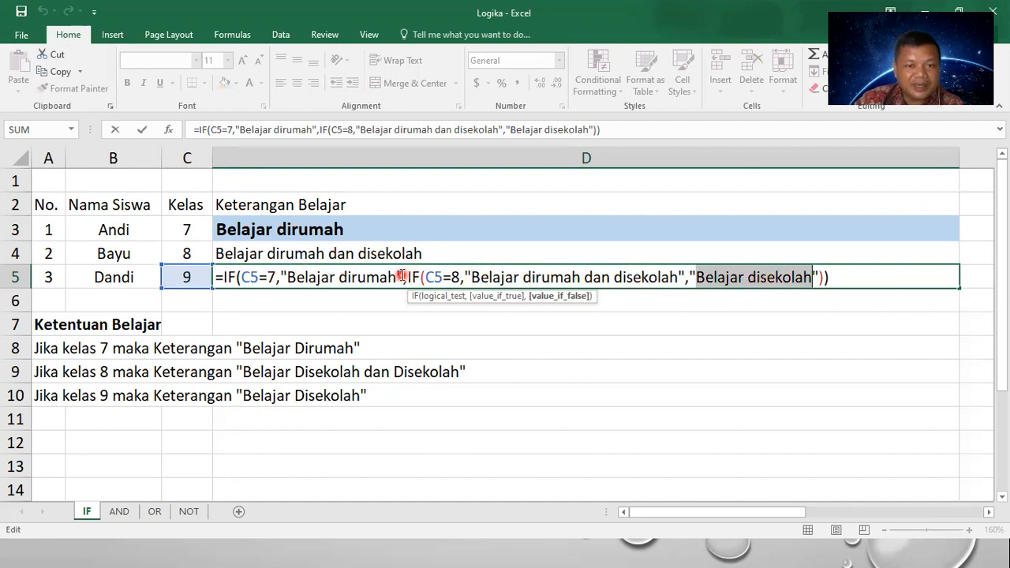
left_click_drag(404, 276, 929, 276)
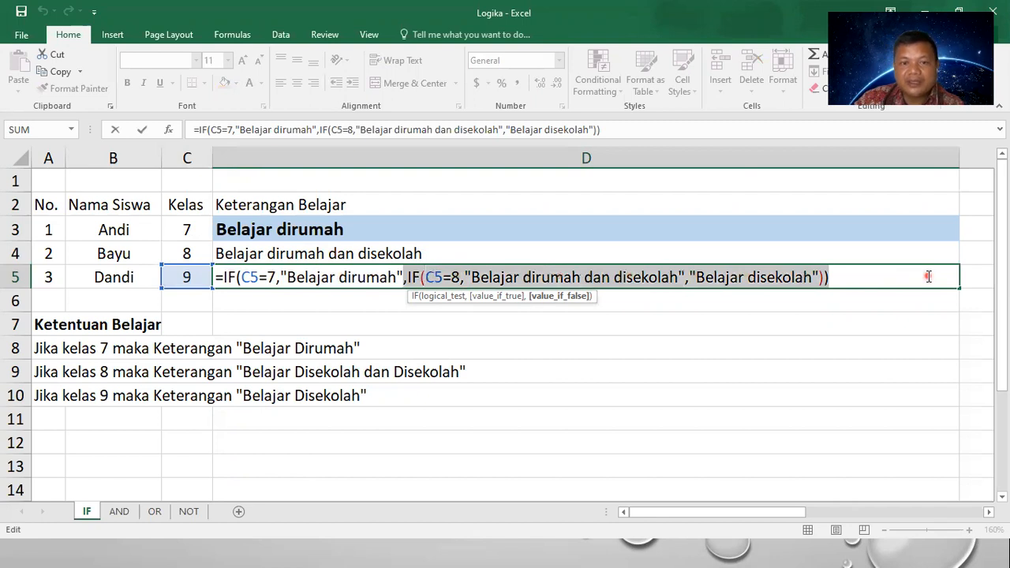
double_click(433, 276)
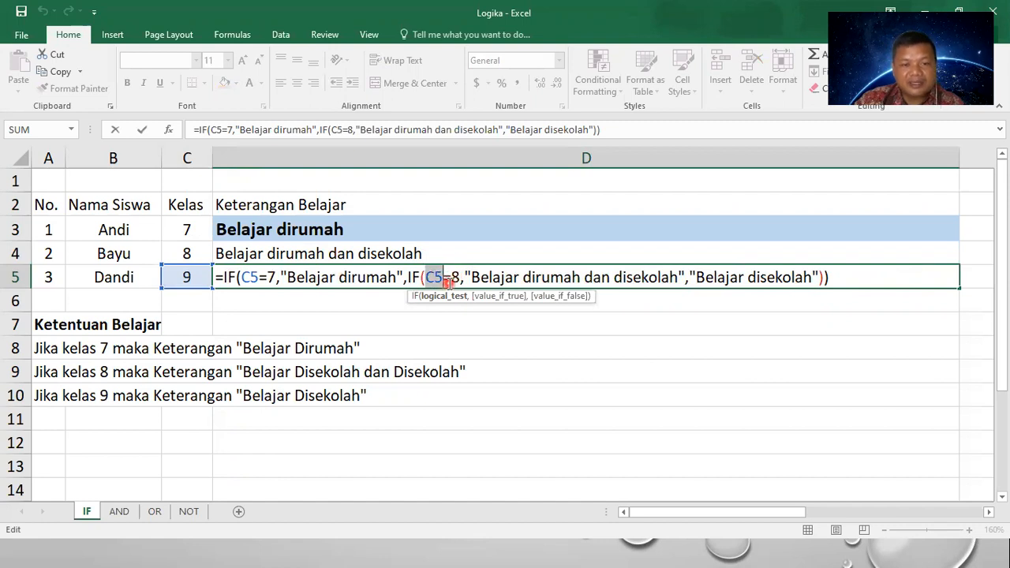
left_click_drag(470, 280, 822, 276)
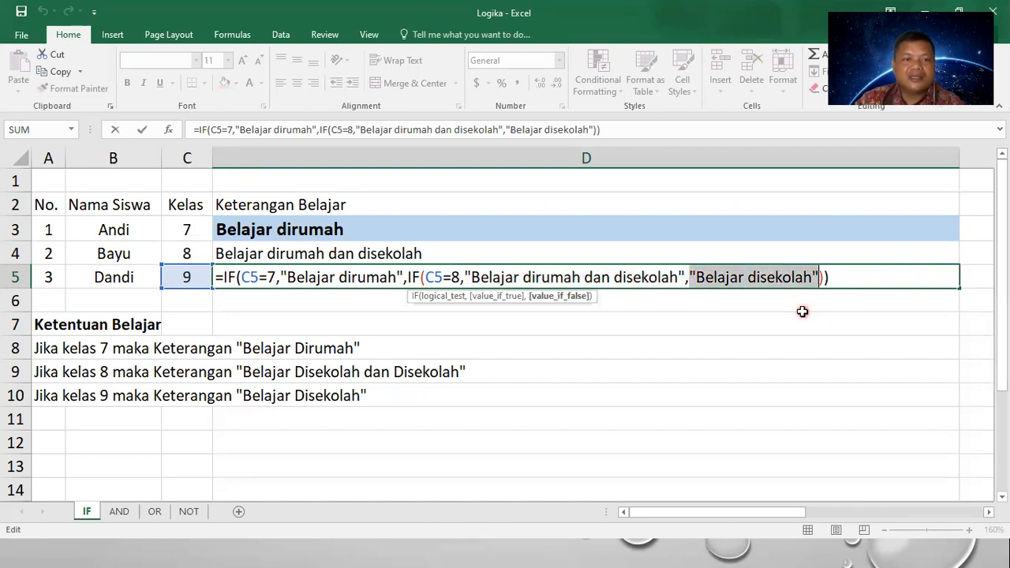
key("Return")
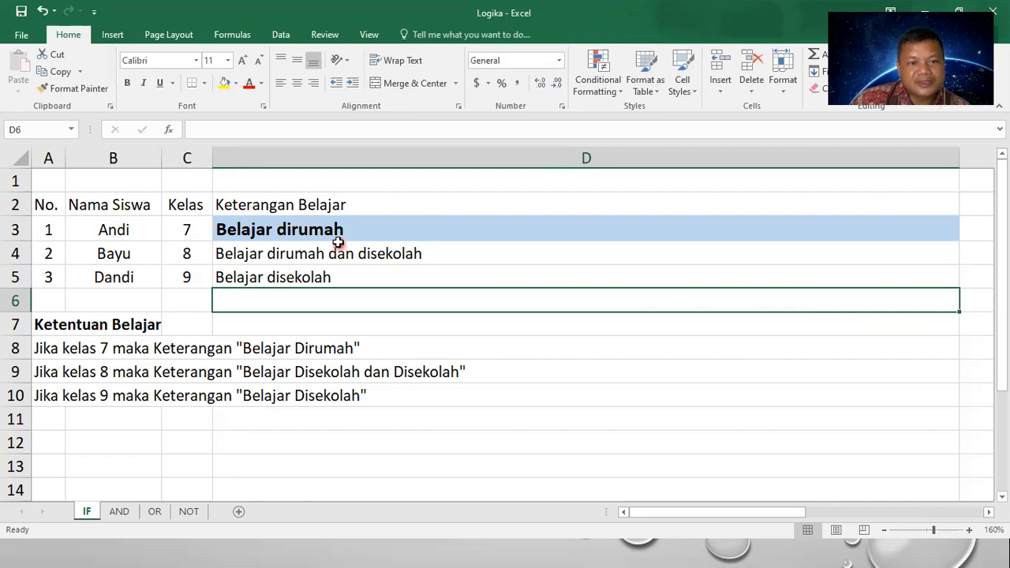
Review the final value-if-false text "Belajar disekolah" in the formula of cell D5
left_click(308, 272)
double_click(308, 273)
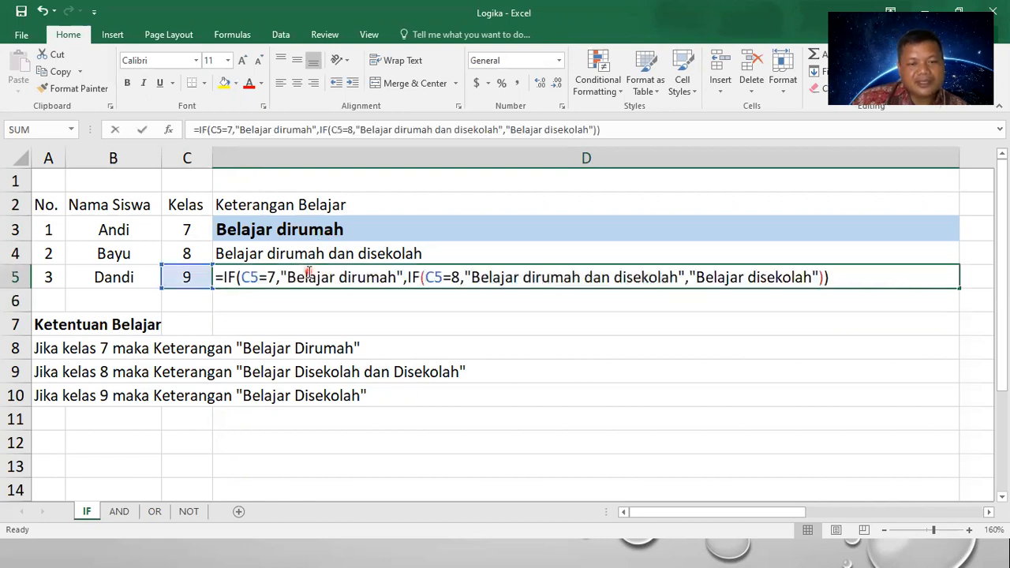
double_click(769, 276)
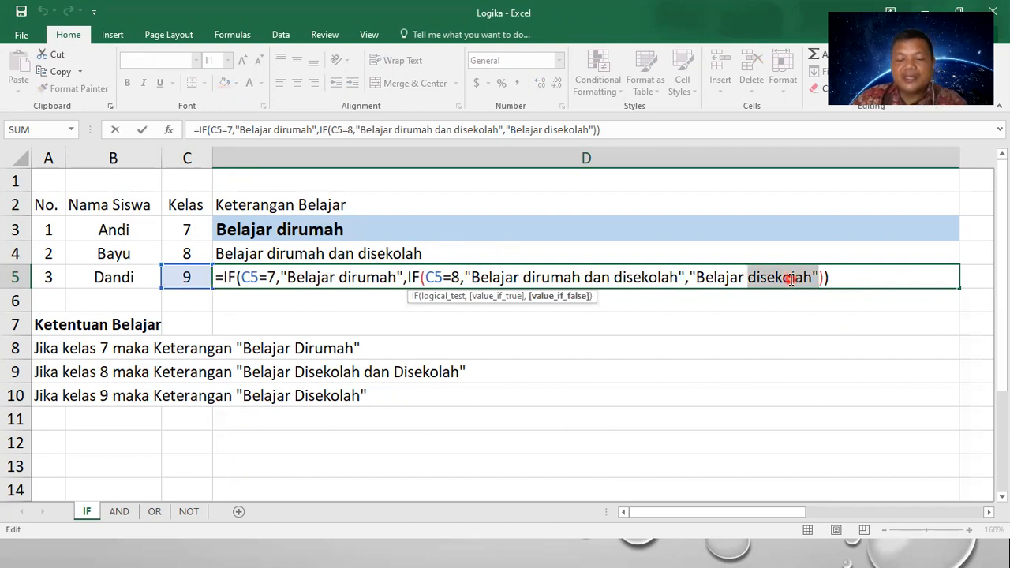
left_click_drag(696, 276, 813, 274)
key("Return")
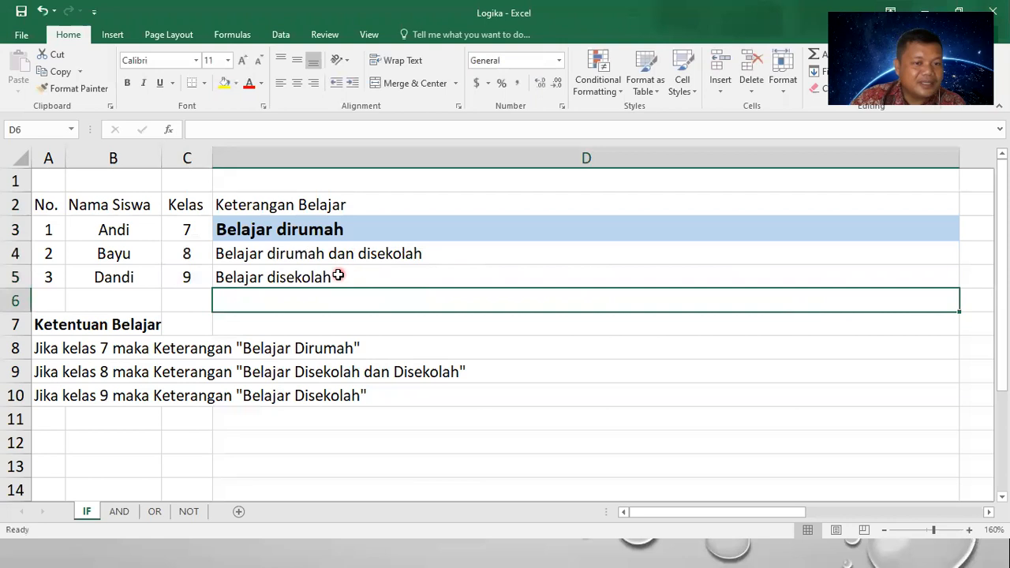
left_click(338, 275)
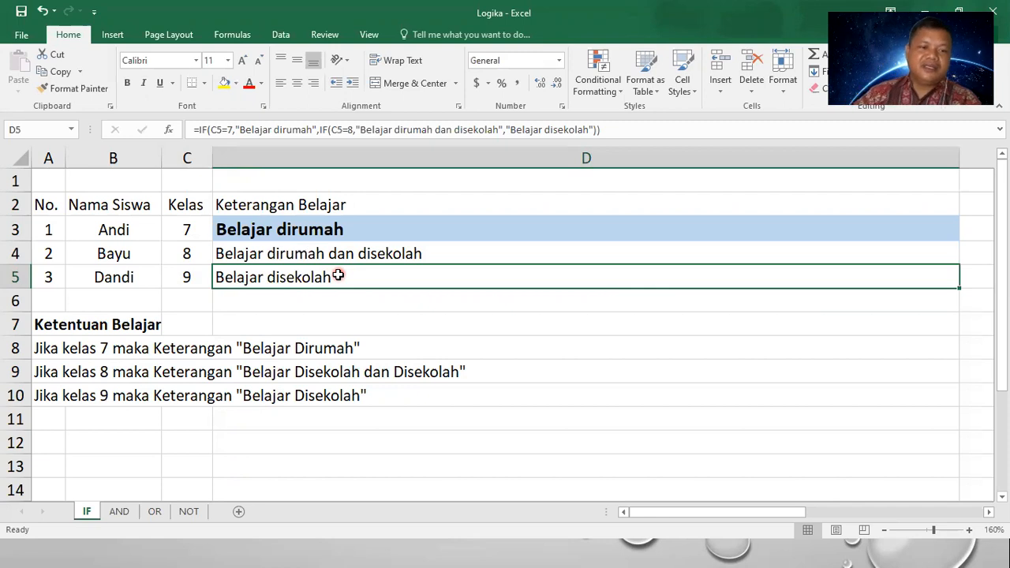
Enter the sample numbers 4 in cell B13 and 5 in cell B14, below the learning rules
scroll(386, 370, "down", 2)
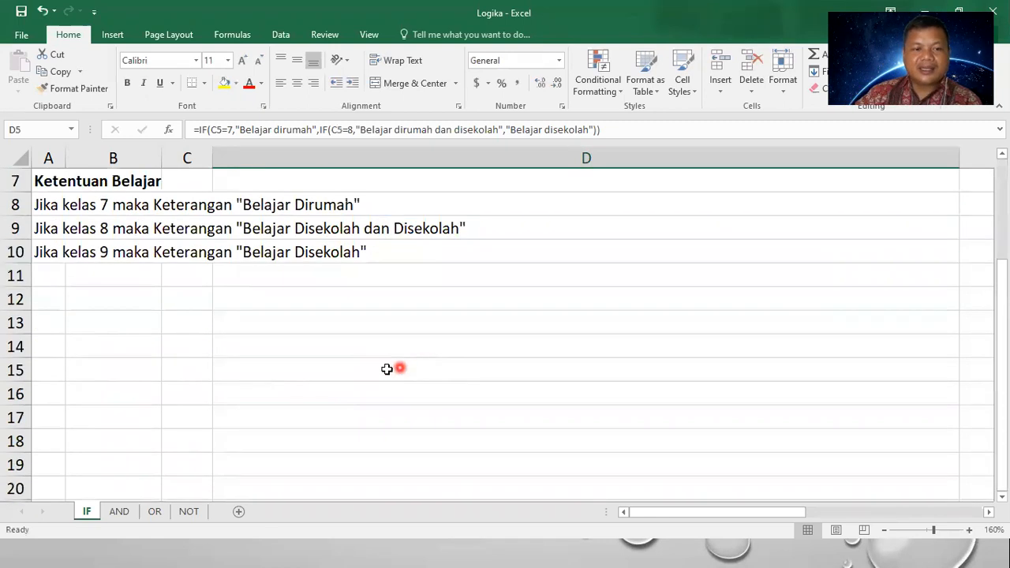
left_click(117, 318)
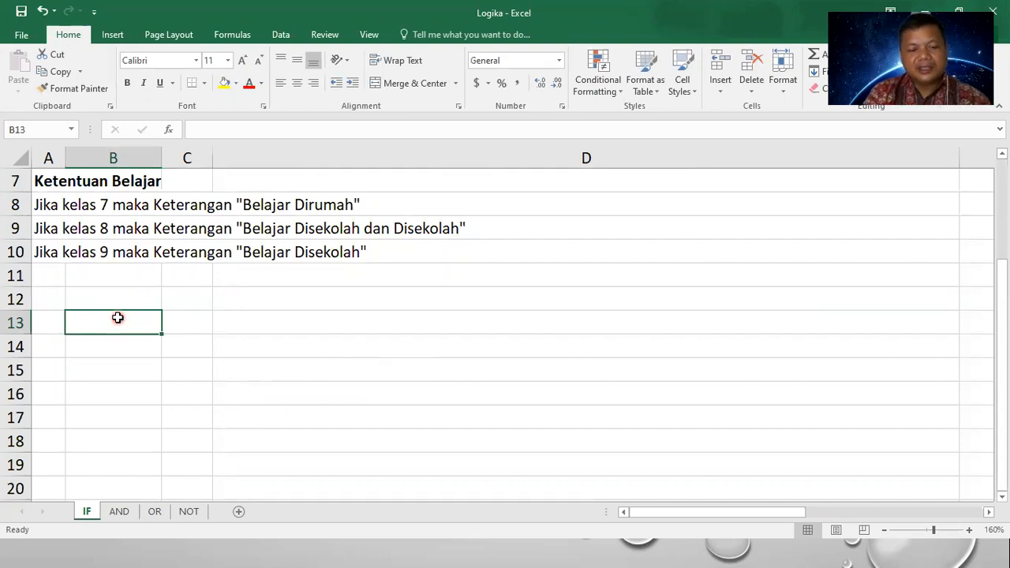
left_click(117, 318)
type("4")
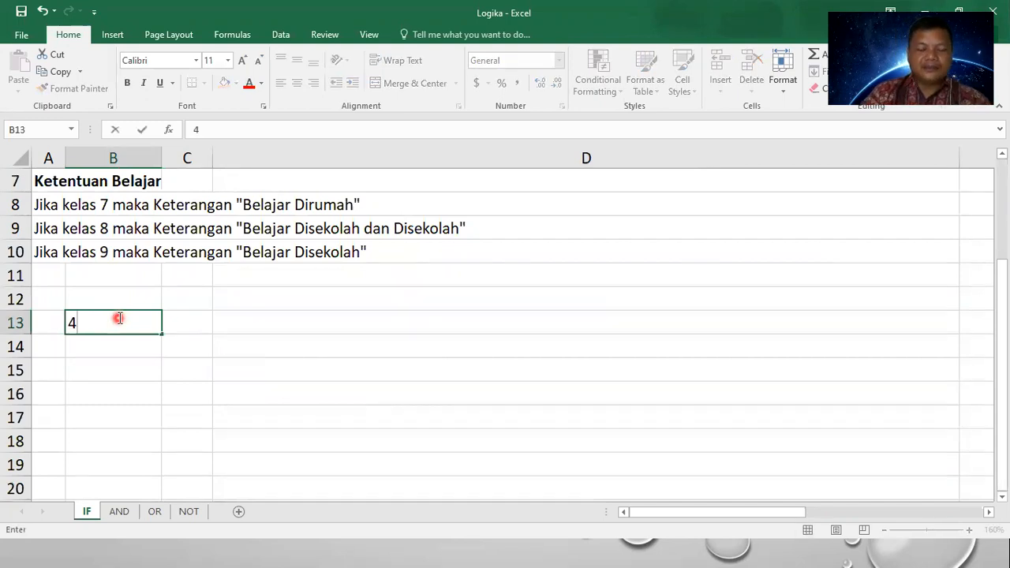
key("Return")
type("5")
key("Right")
Start an IF formula in cell D13 with the logical test B13=B14
key("Up")
key("Right")
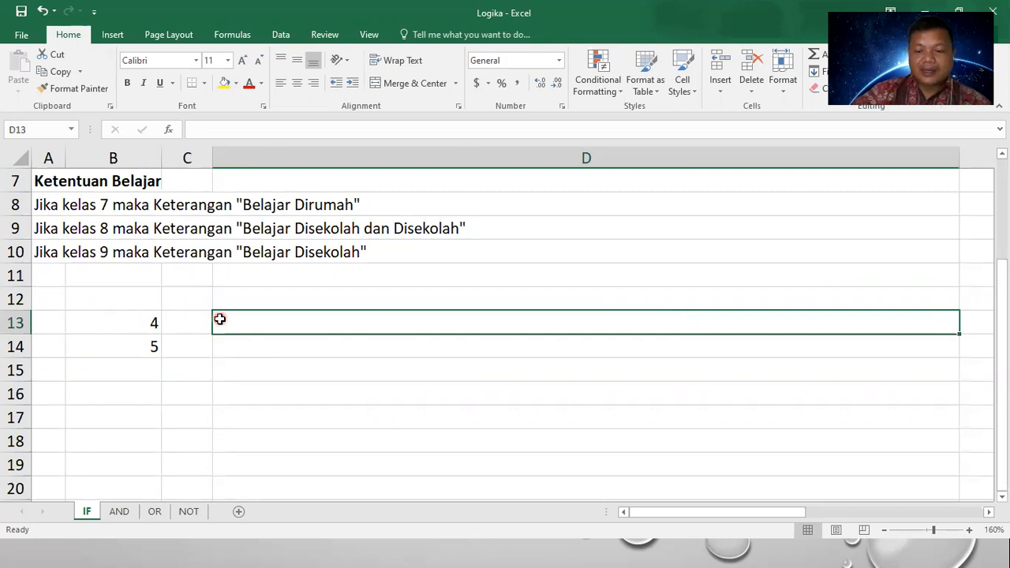
type("=if")
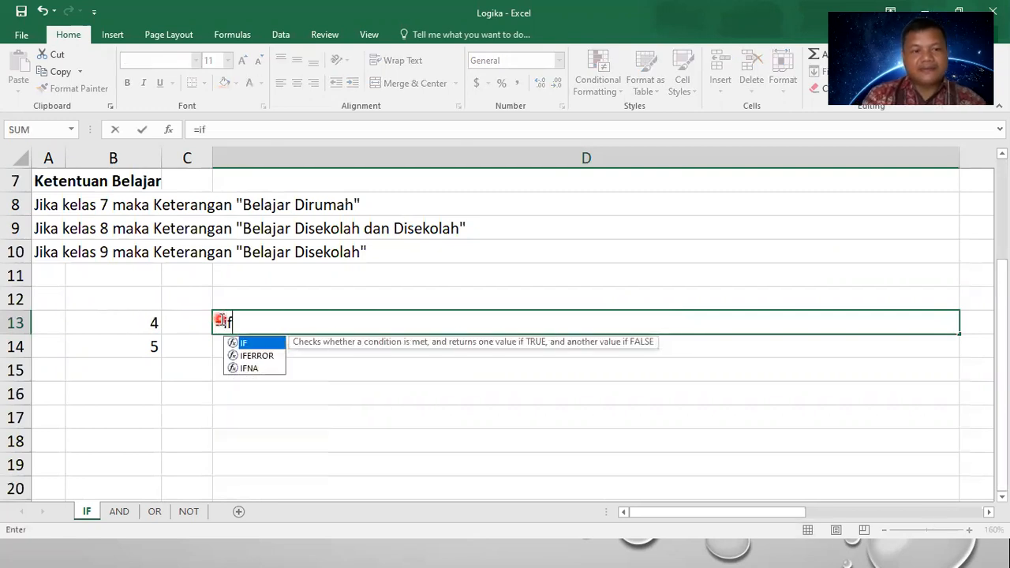
left_click(154, 322)
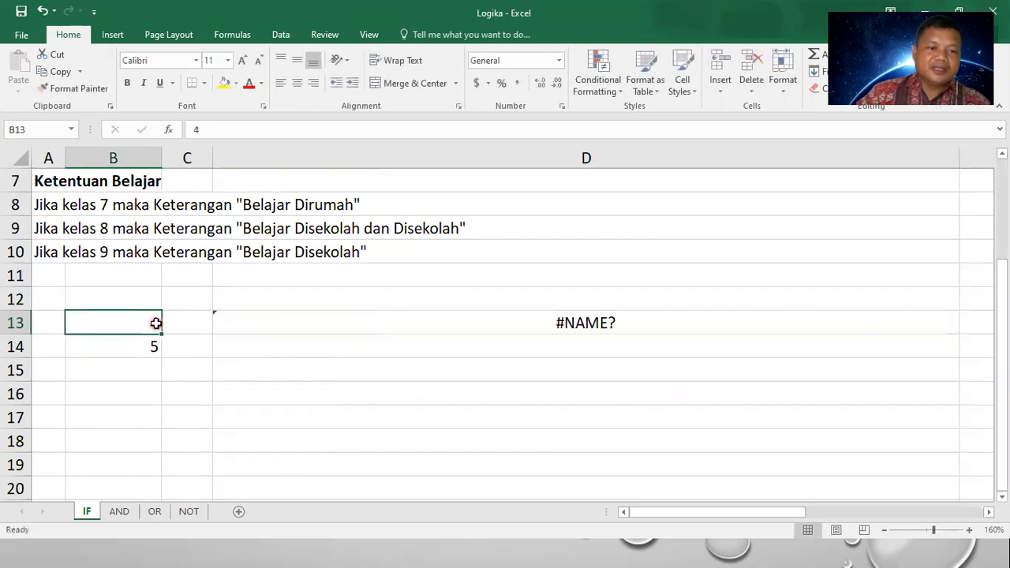
double_click(331, 322)
type("(")
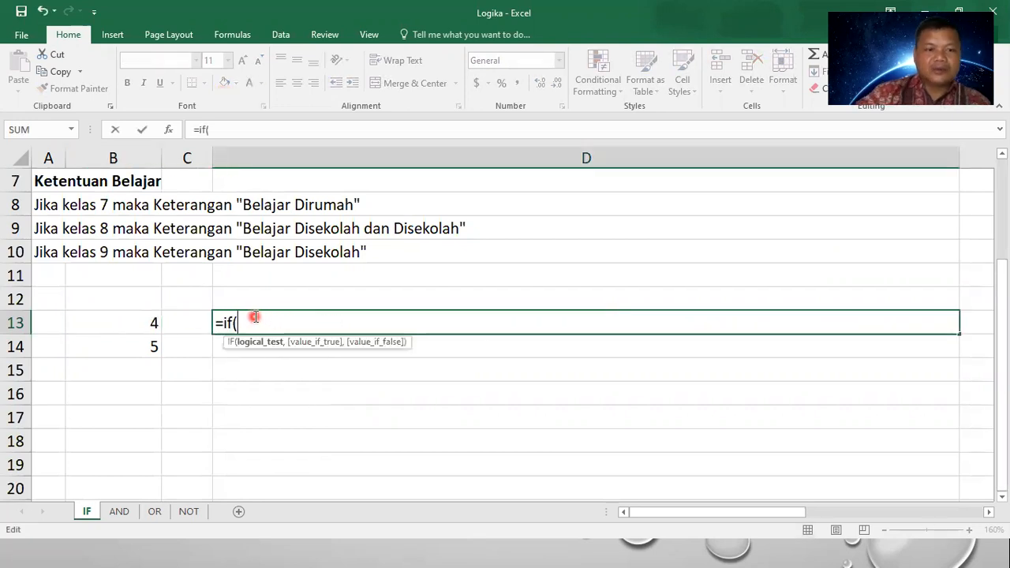
left_click(150, 326)
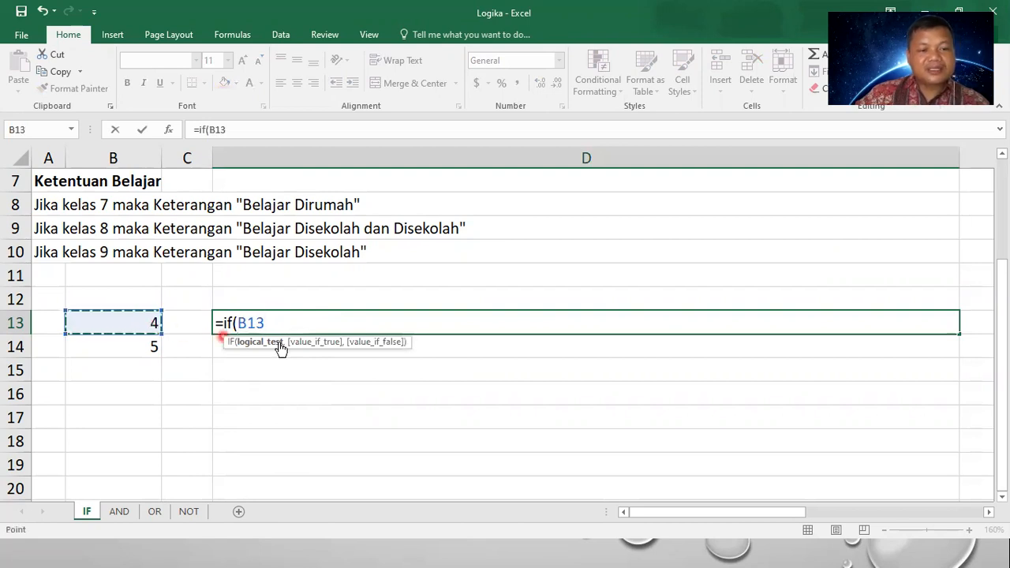
type("=")
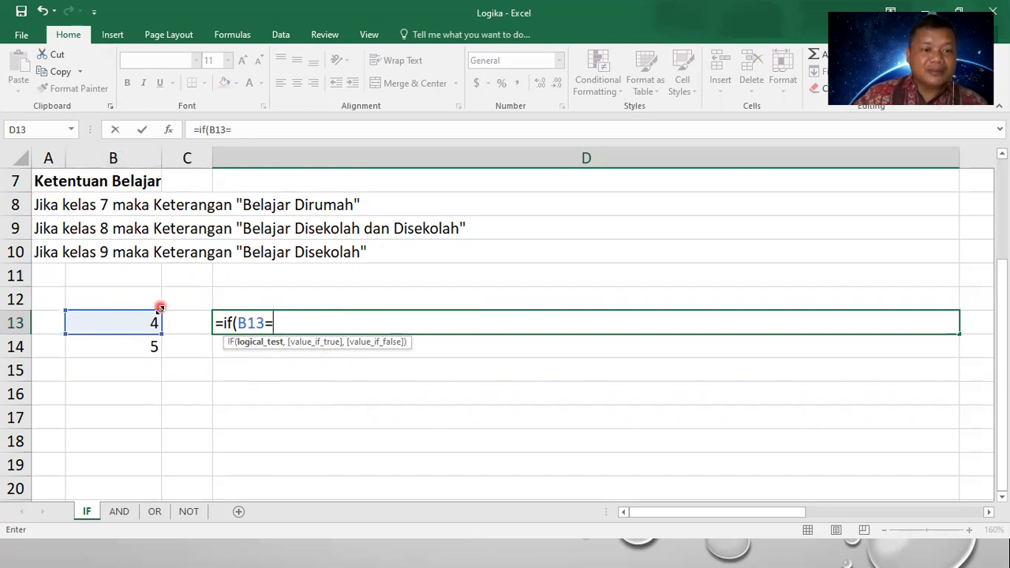
left_click(131, 348)
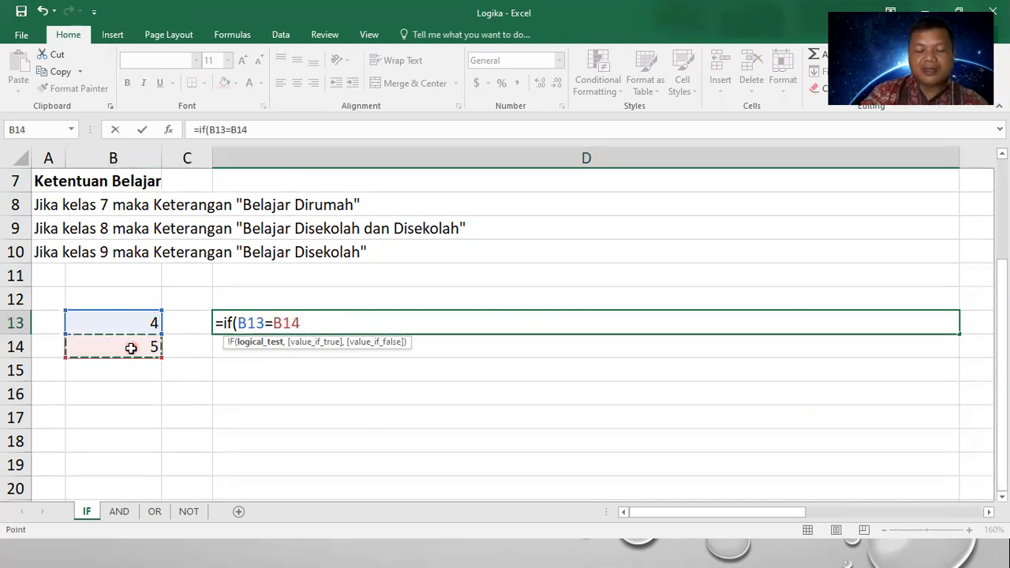
Add "Nilainya Sama" as the true value and "Nilainya Berbeda" as the false value, then close the IF formula in D13
type(",\"Nilainya")
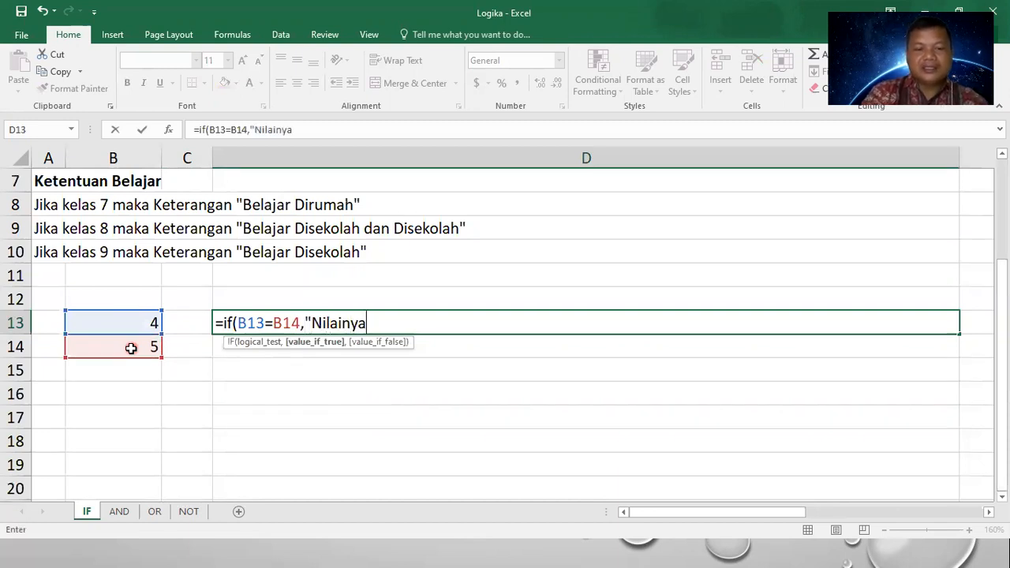
type("\";")
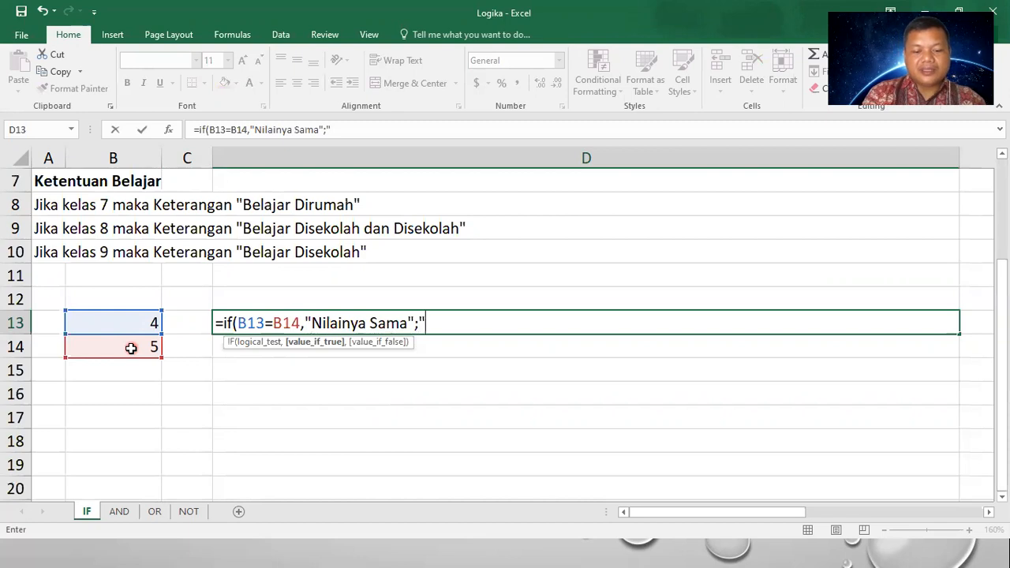
type("Nilainya ")
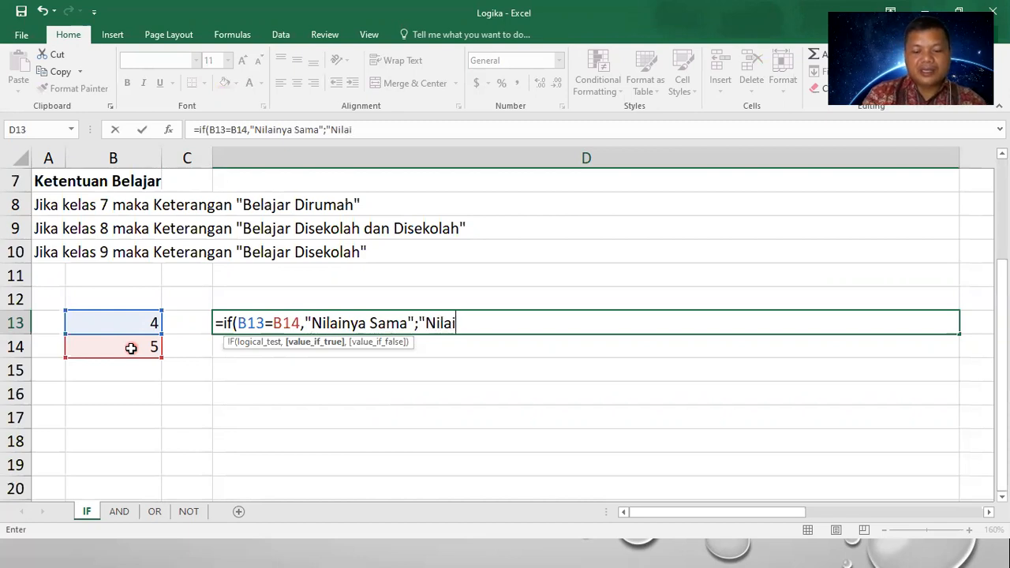
type("Berbe")
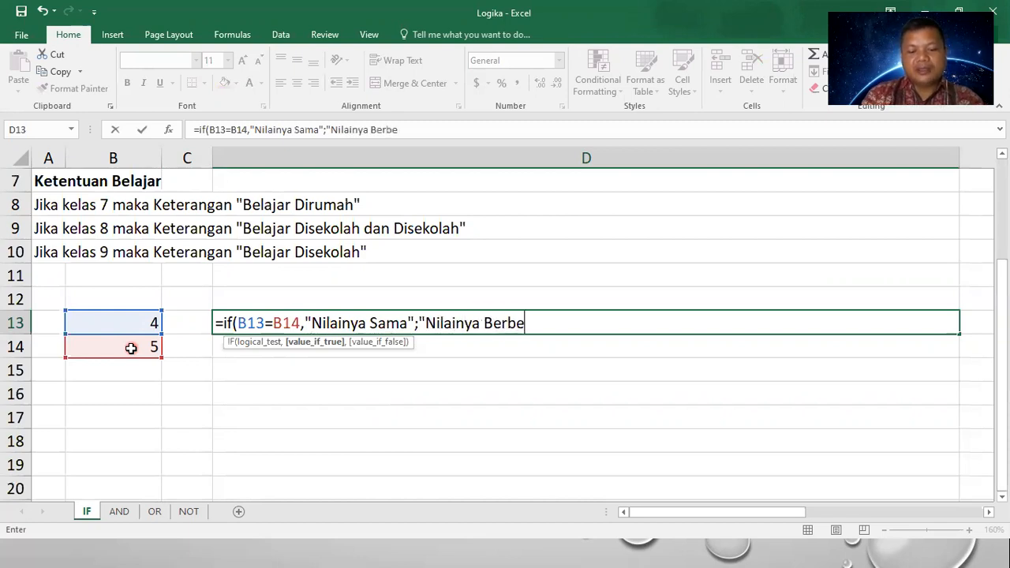
type("da\")")
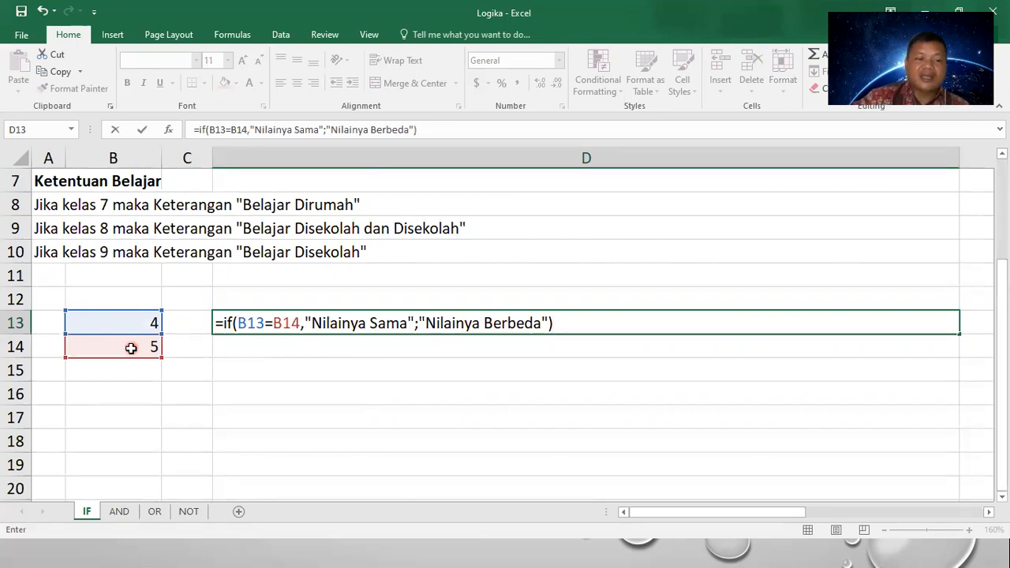
Replace the semicolon before "Nilainya Berbeda" with a comma in the D13 formula and enter the formula
left_click_drag(430, 324, 542, 325)
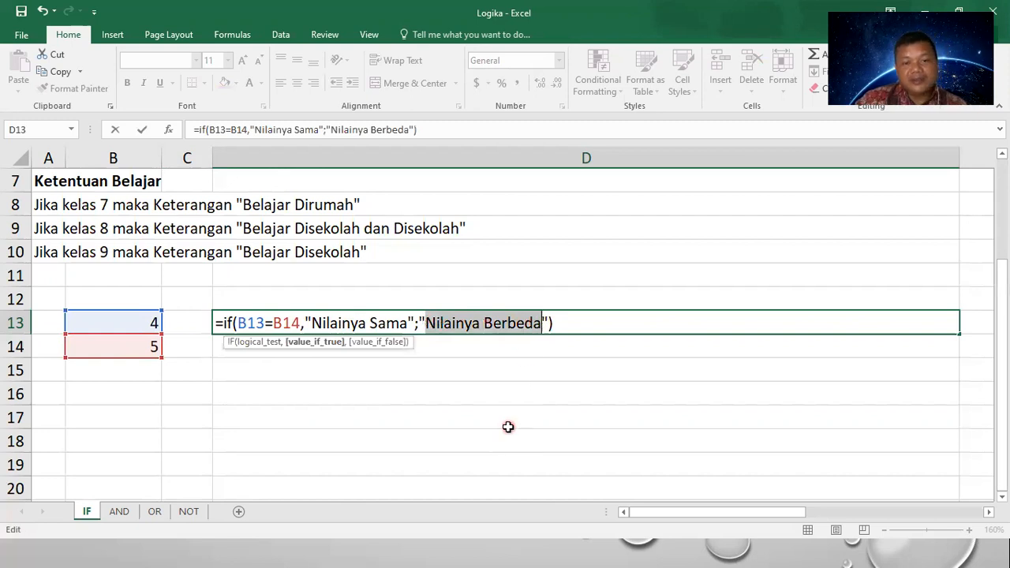
key("Return")
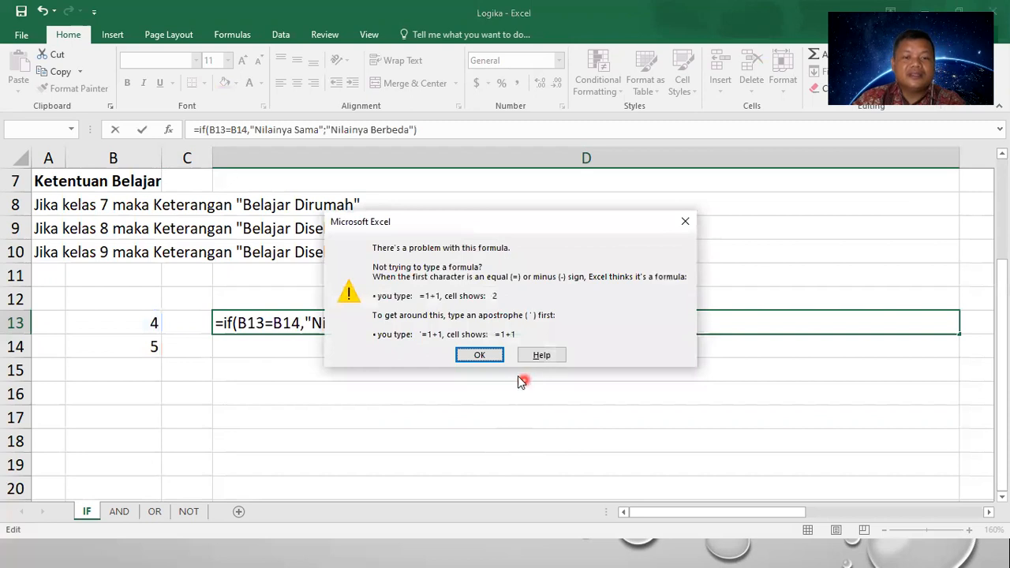
left_click(489, 359)
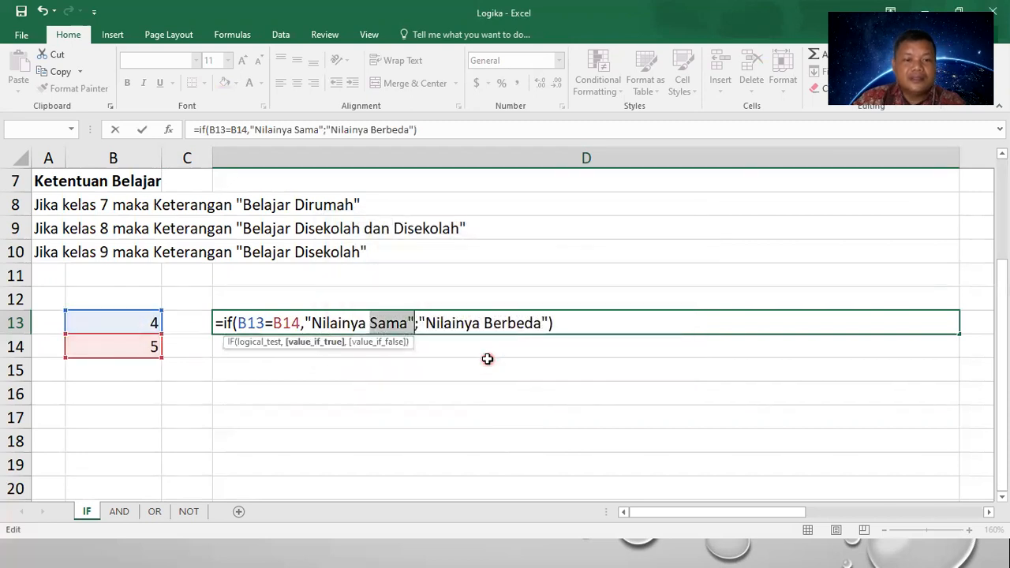
left_click(419, 323)
key("Delete")
type(",")
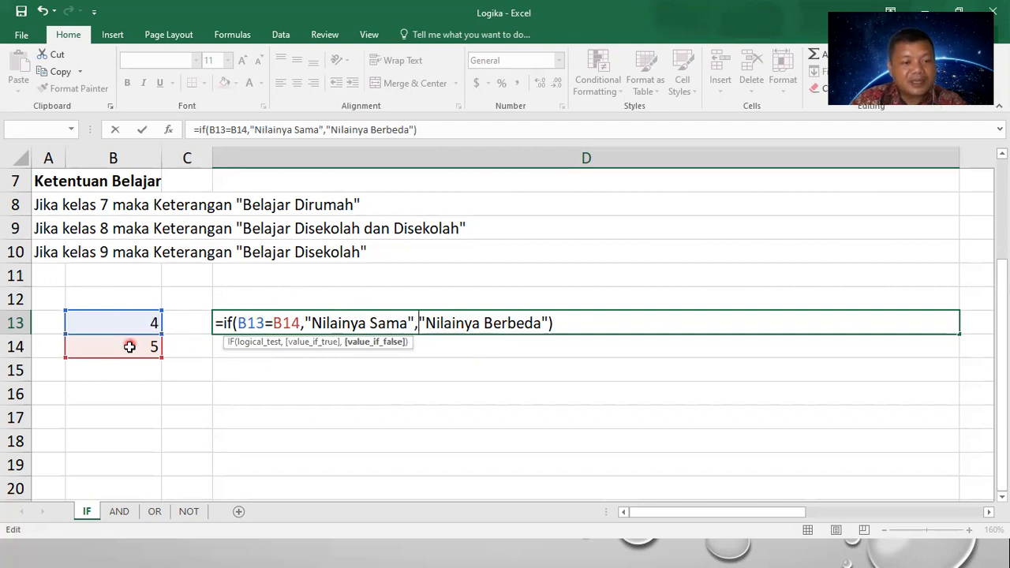
left_click_drag(236, 323, 302, 326)
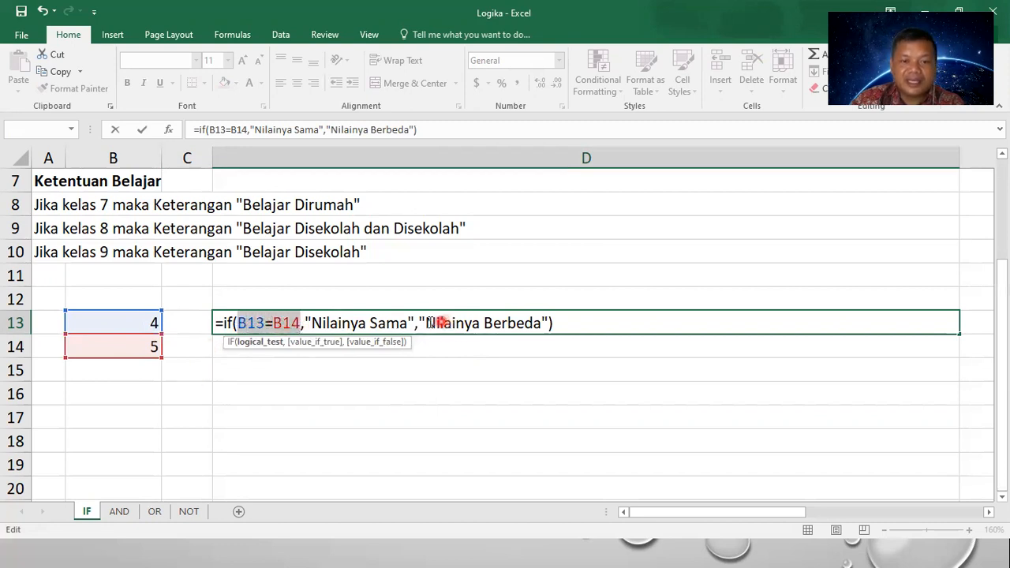
left_click_drag(416, 324, 557, 324)
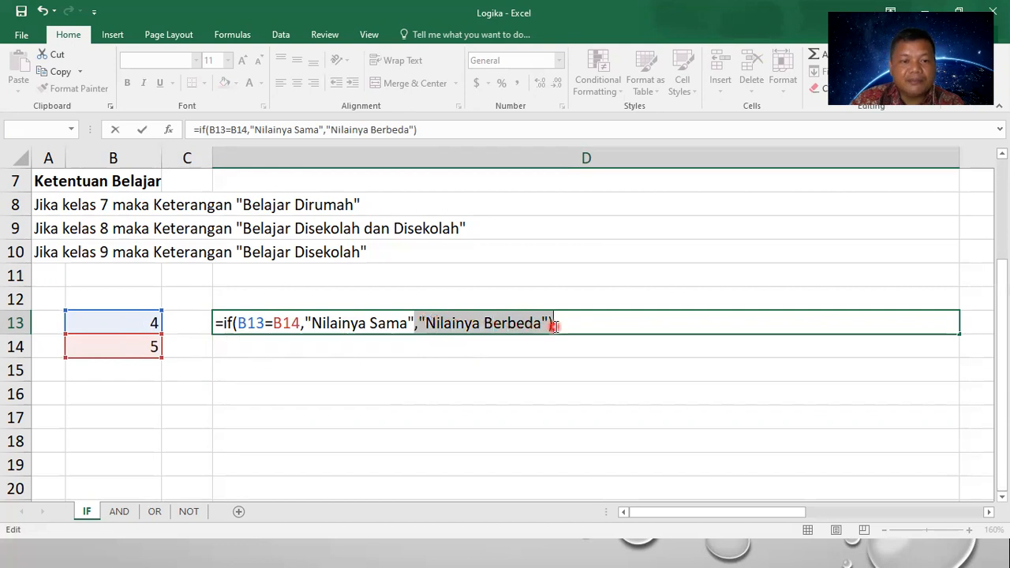
key("Return")
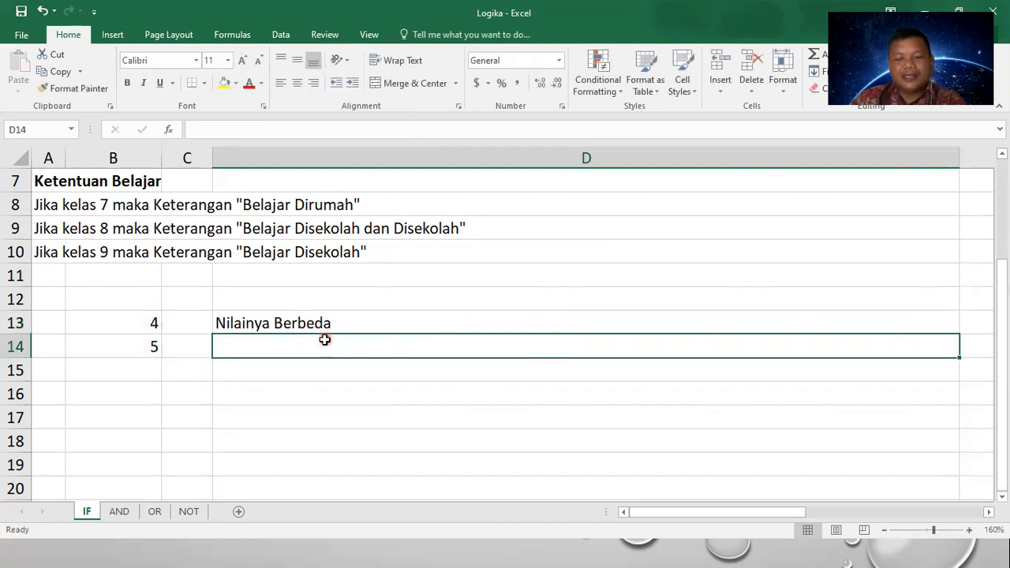
Set cell B14 to 4 to test the IF formula with equal numbers
type("=")
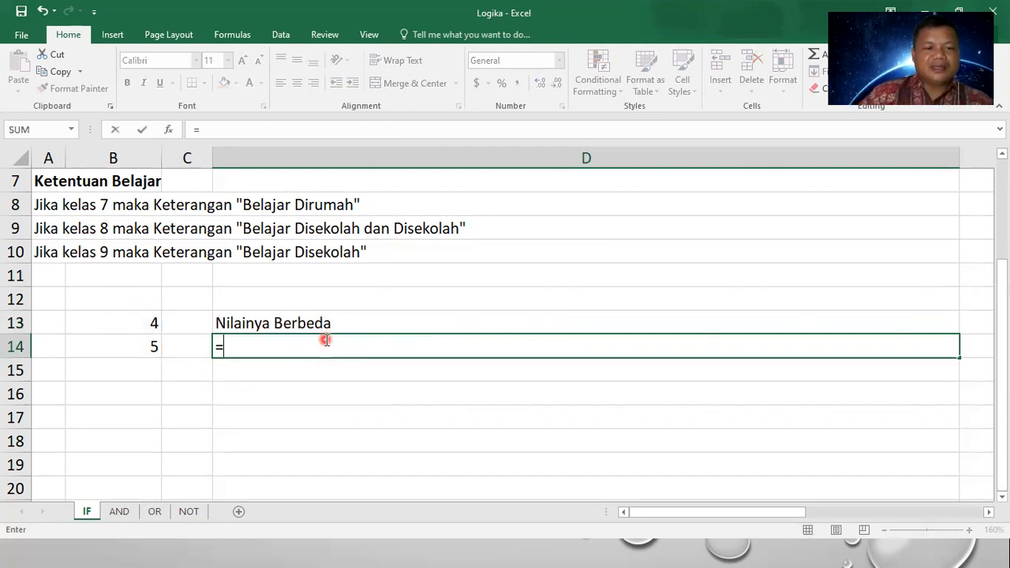
key("Escape")
left_click(126, 339)
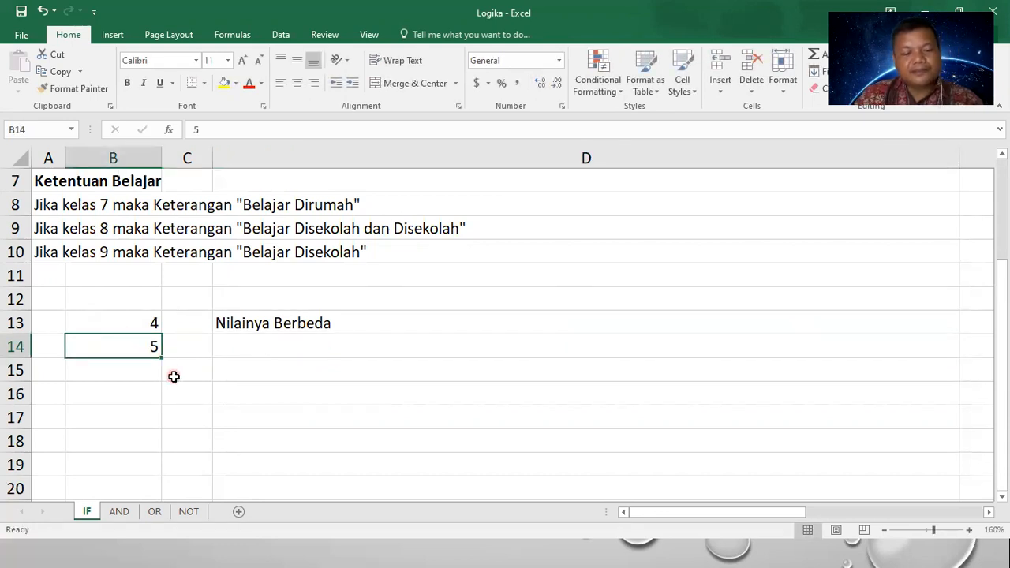
type("4")
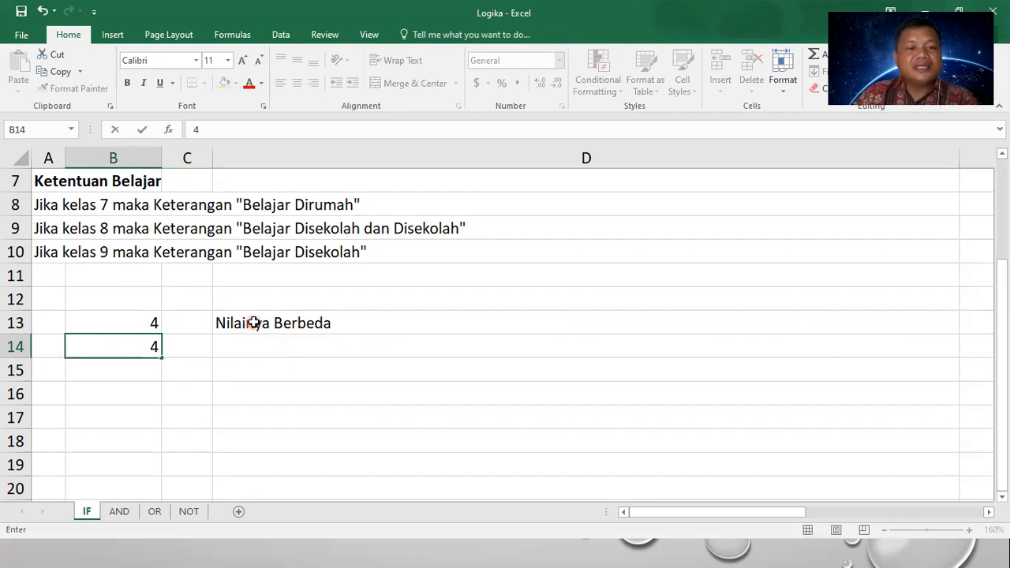
key("Return")
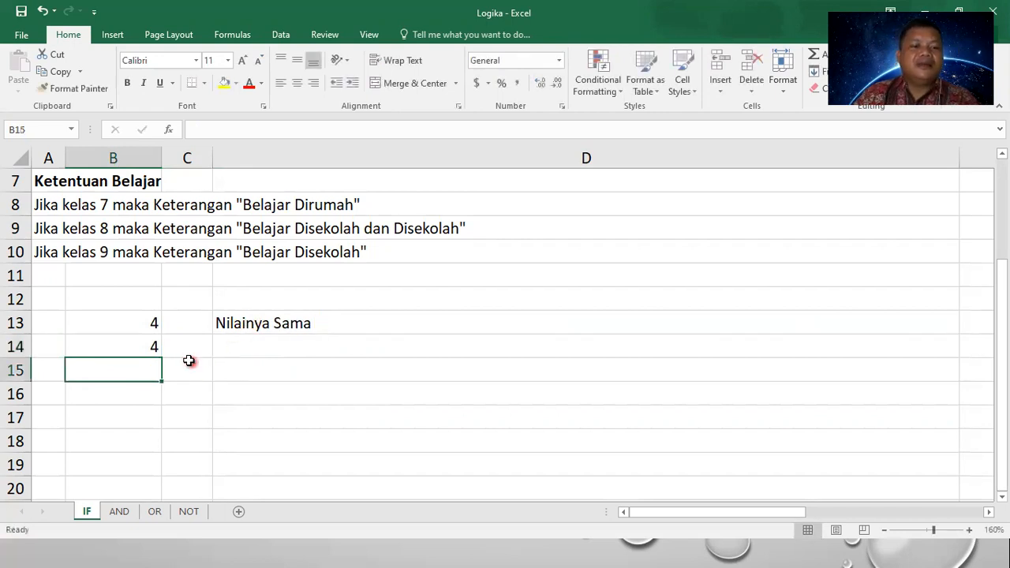
Test the IF formula by setting cell B13 to 6, followed by cell B14 to 6
left_click(148, 323)
type("6")
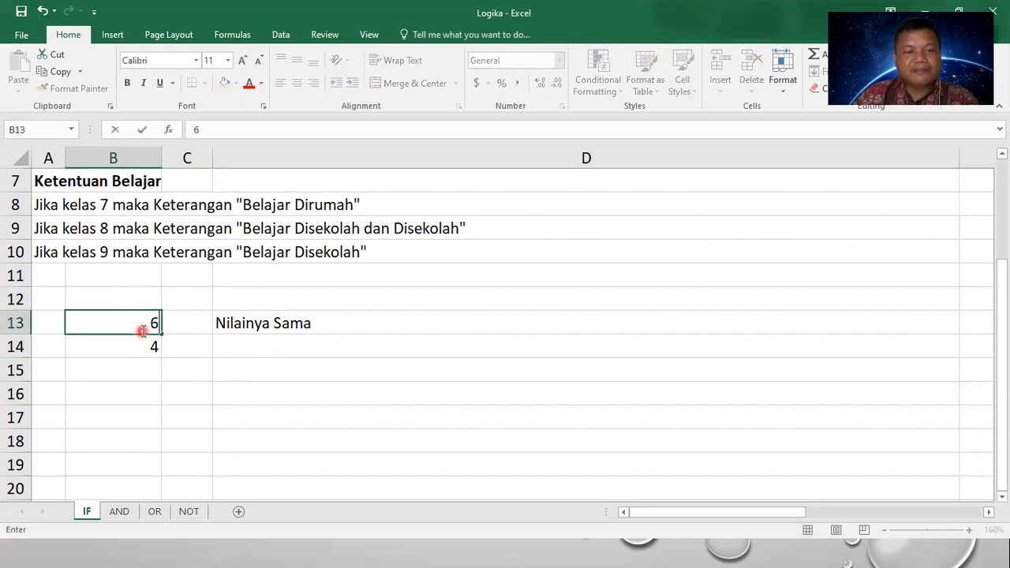
key("Return")
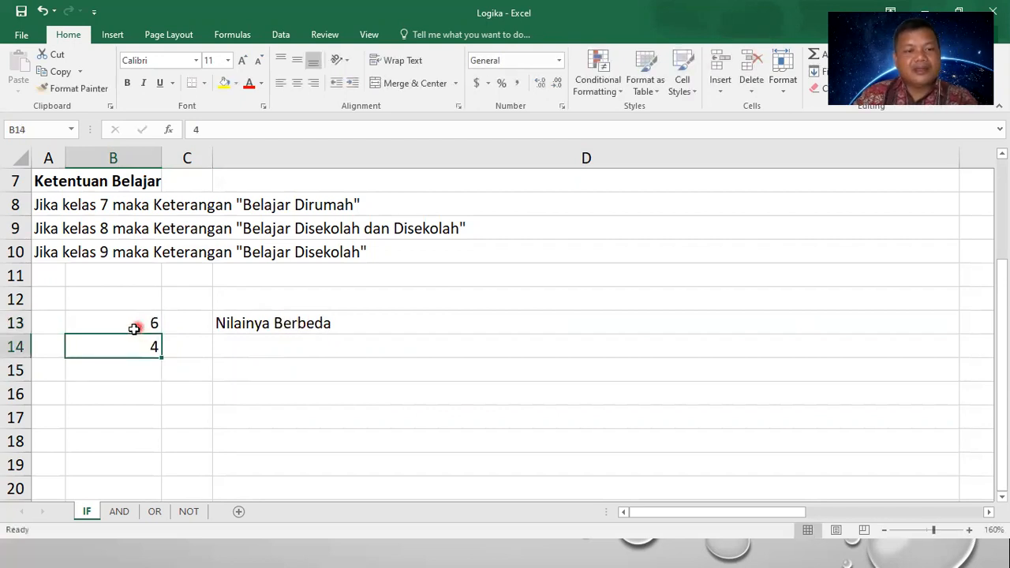
type("6")
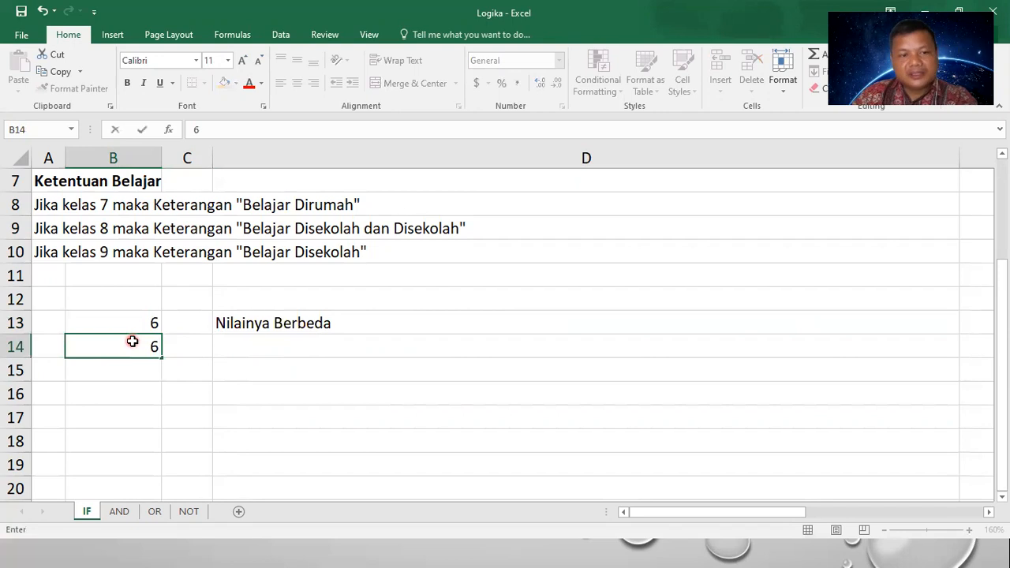
key("Return")
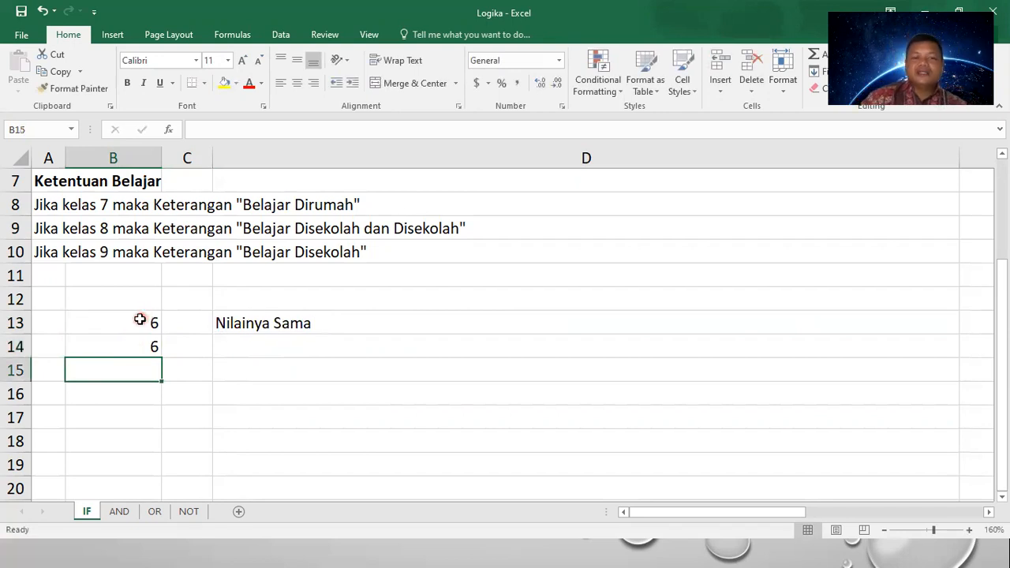
Test the IF formula by setting cell B14 to 0, followed by cell B13 to 0
left_click(149, 346)
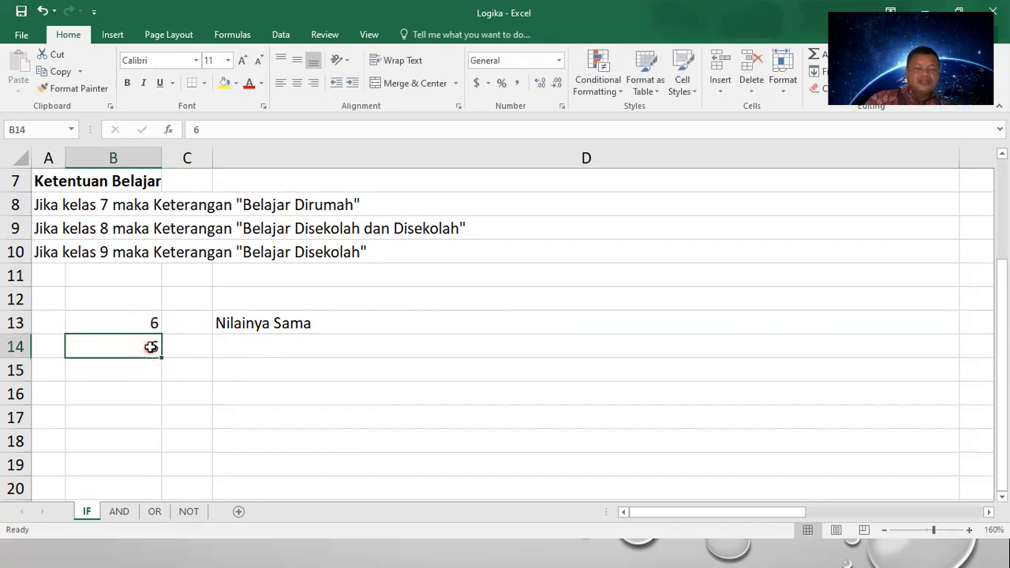
type("0")
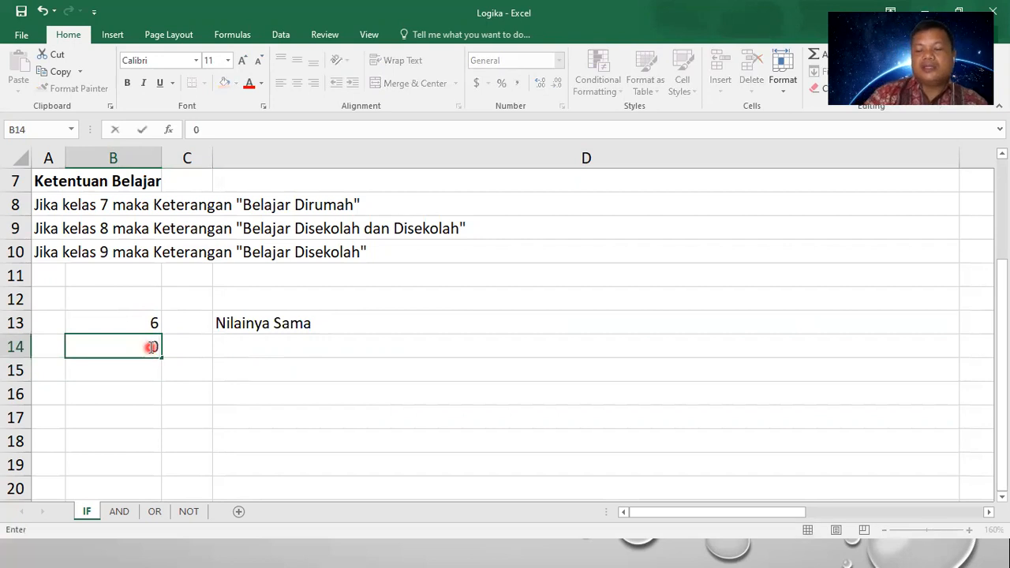
key("Return")
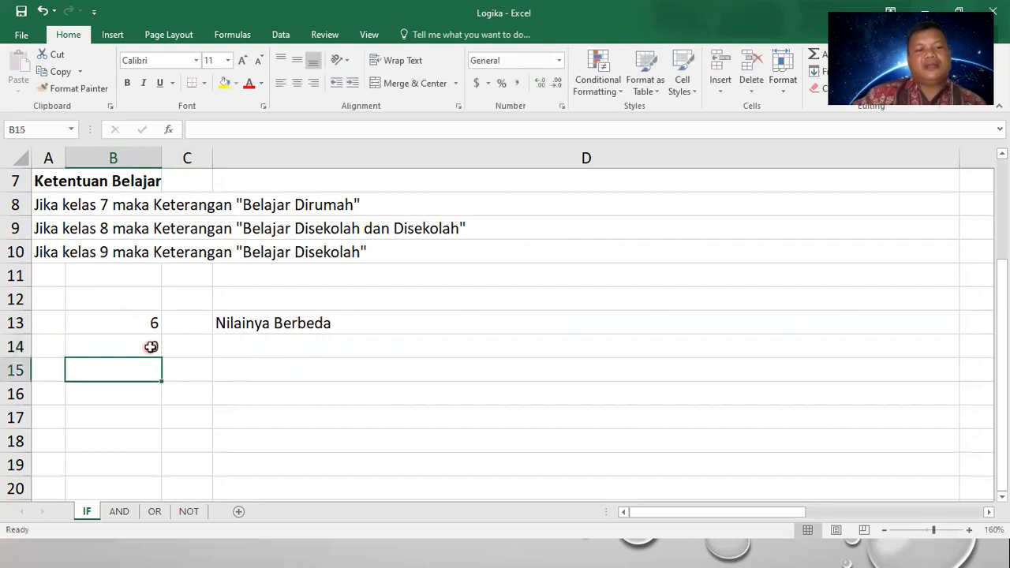
left_click(154, 344)
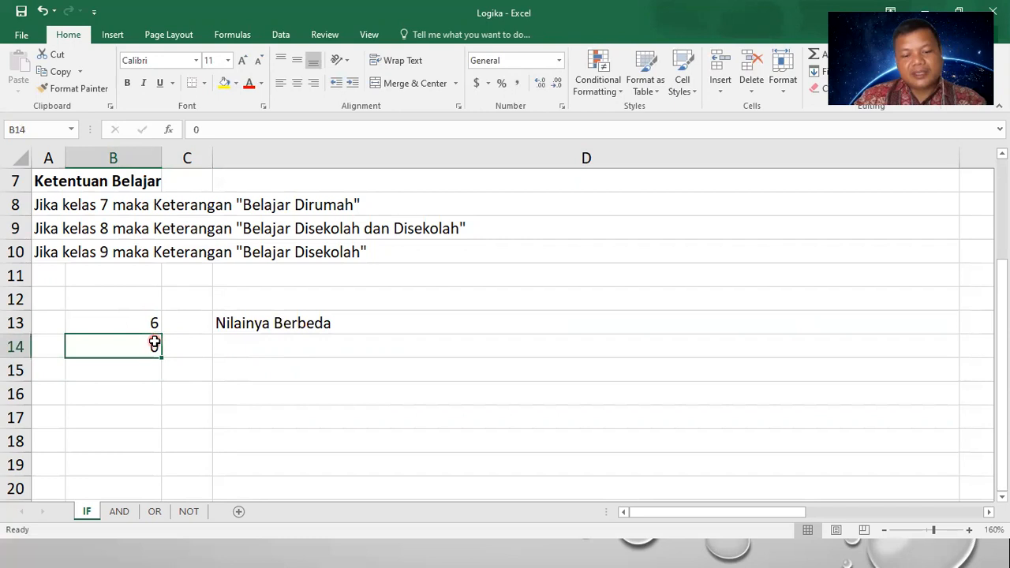
left_click(154, 321)
type("0")
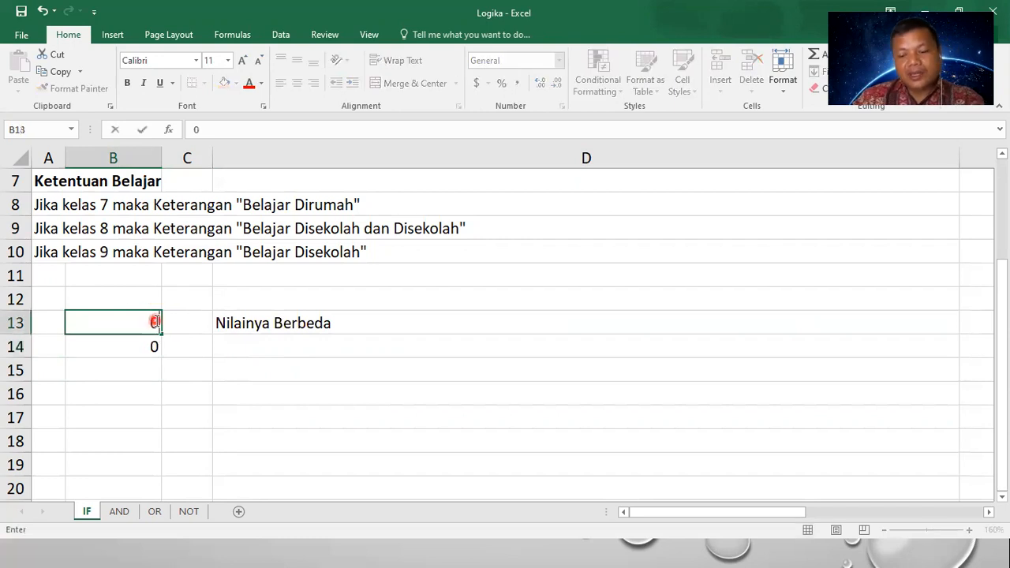
key("Return")
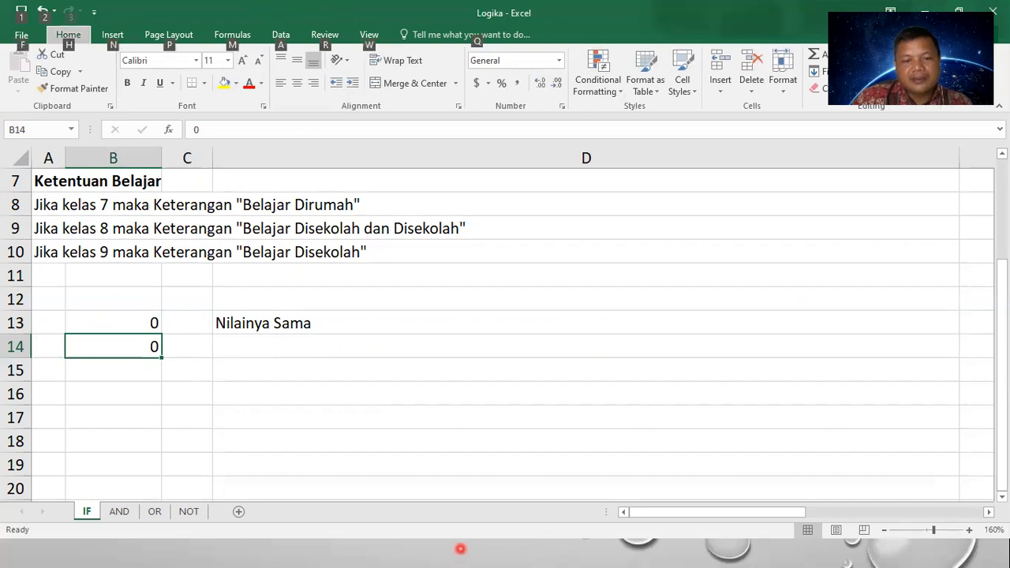
Switch to the running PowerPoint slide show and advance from the nested IF slide to the AND function slide
key("super")
mouse_move(570, 552)
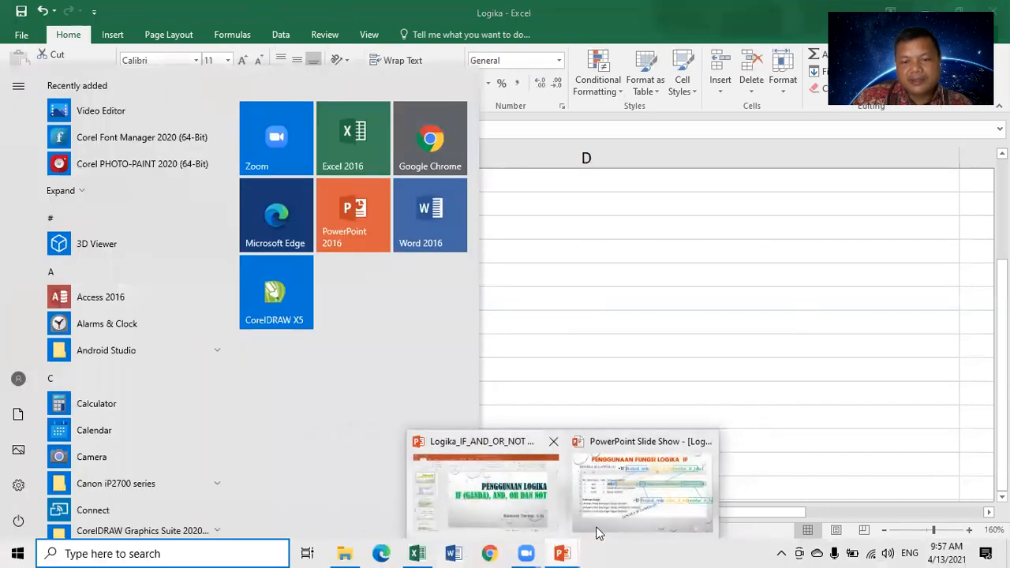
left_click(596, 527)
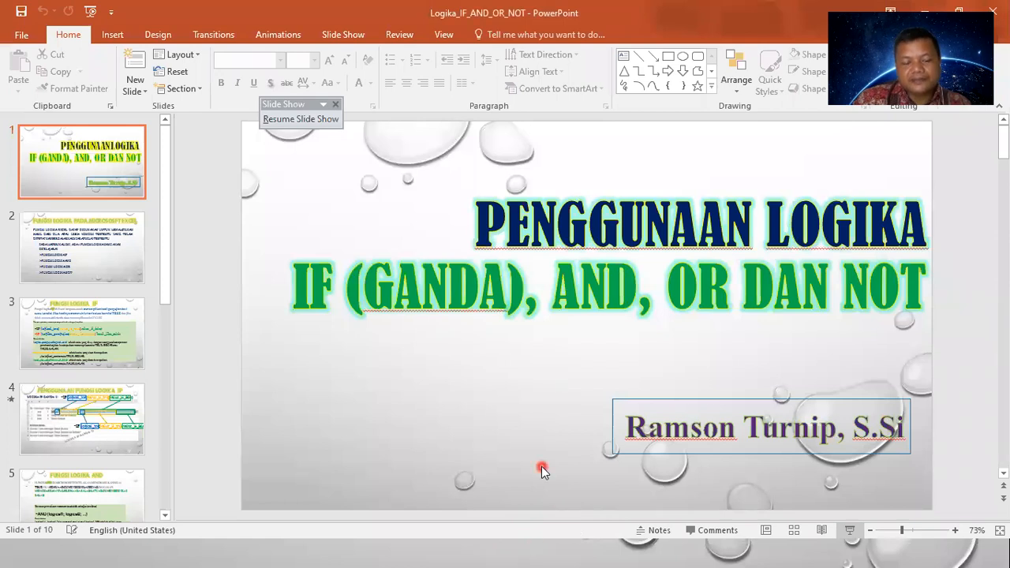
key("alt+Tab")
key("alt+Tab")
key("alt+Tab")
key("alt+Tab")
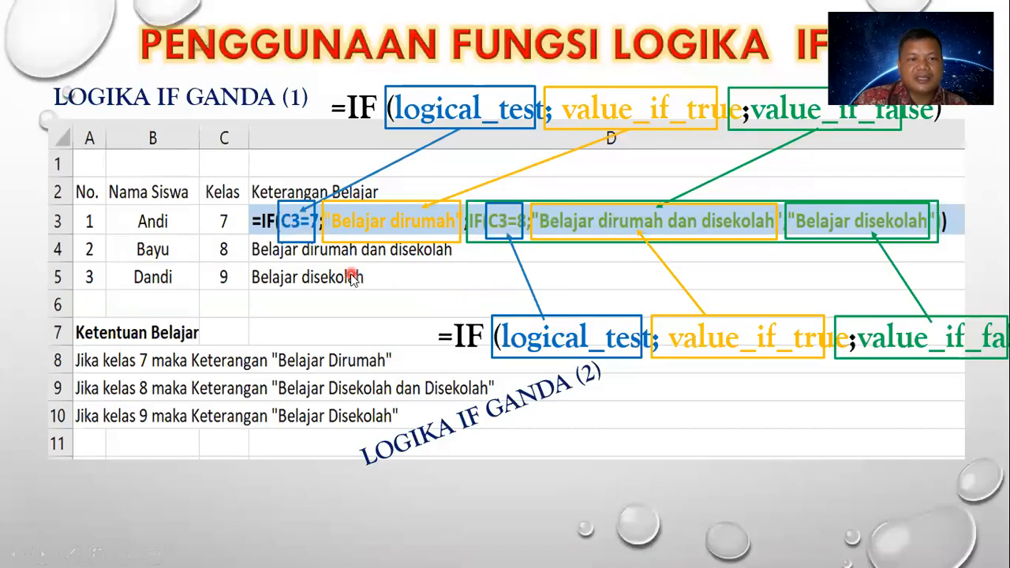
left_click(444, 306)
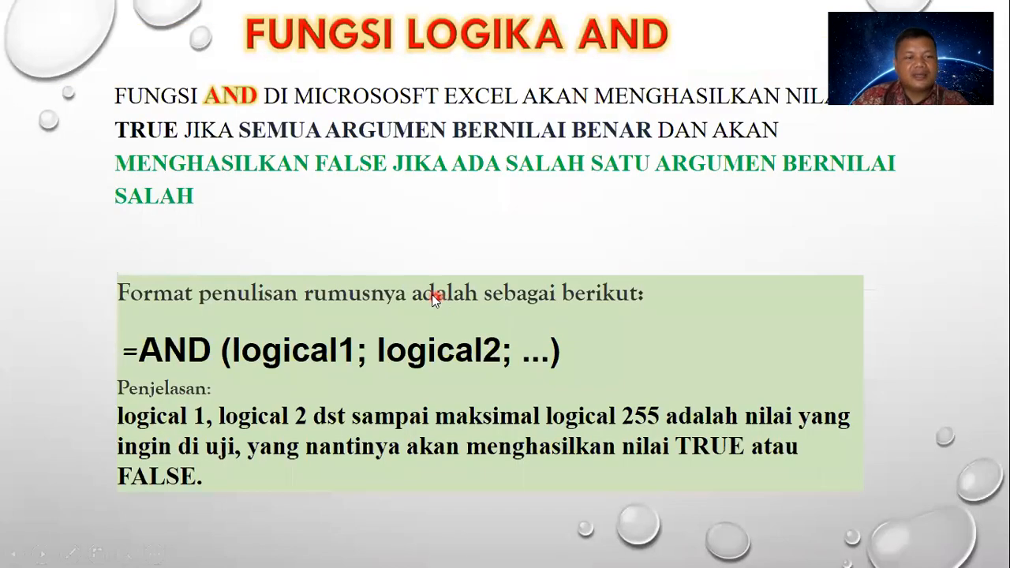